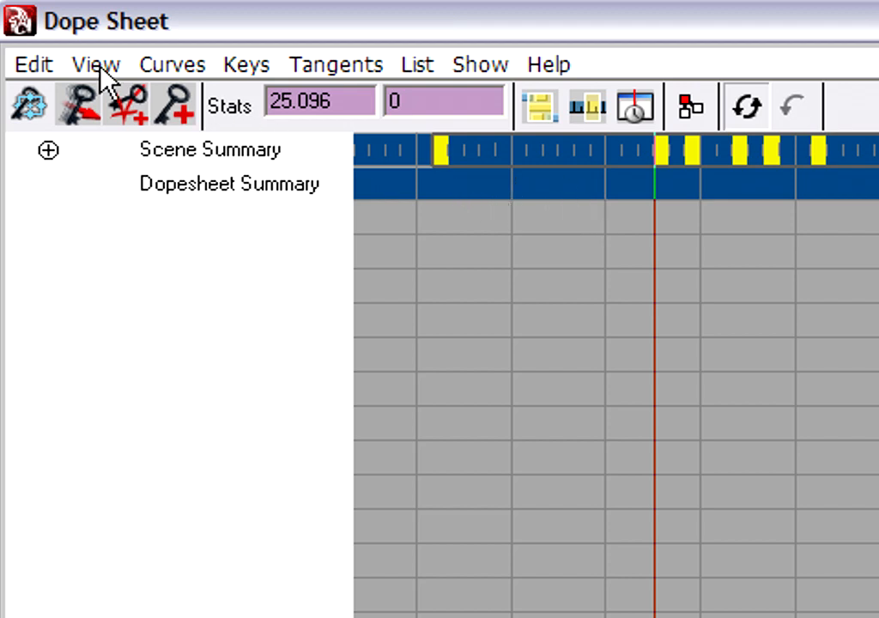
- Snap the animation keys in the Dope Sheet to whole frames, and minimize the Dope Sheet window
click(34, 64)
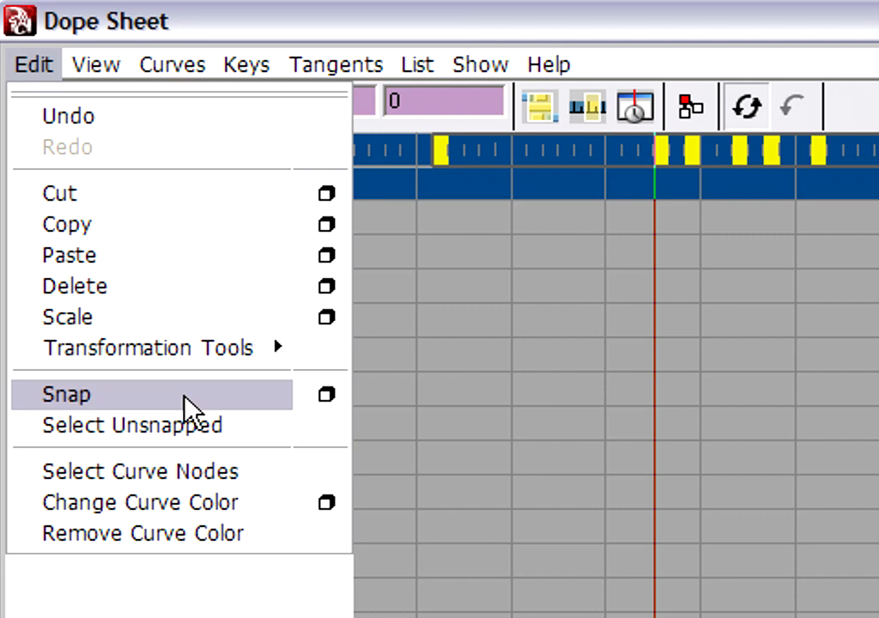
click(157, 408)
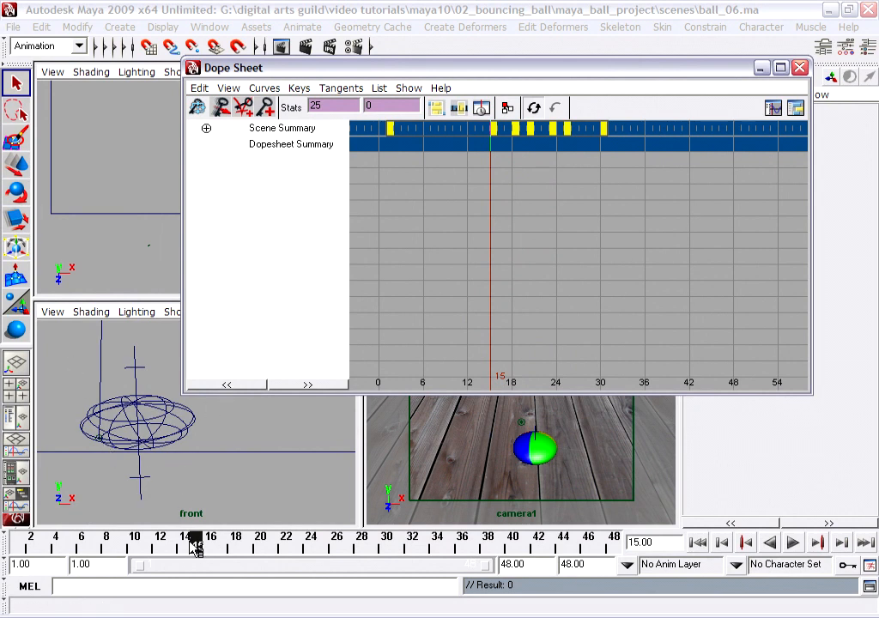
mouse_move(189, 542)
mouse_down()
mouse_move(155, 546)
mouse_move(264, 555)
mouse_move(185, 557)
mouse_move(217, 558)
mouse_up()
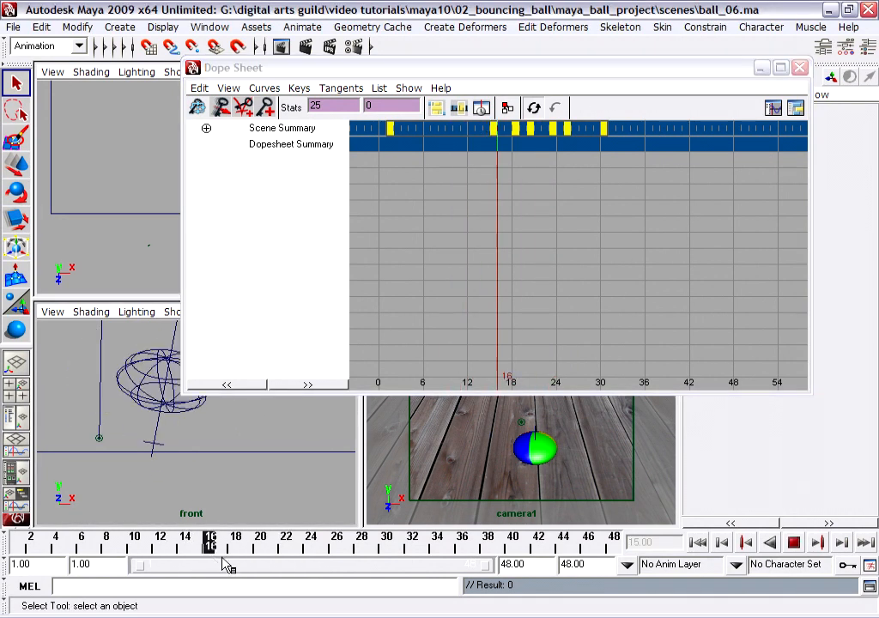
click(760, 71)
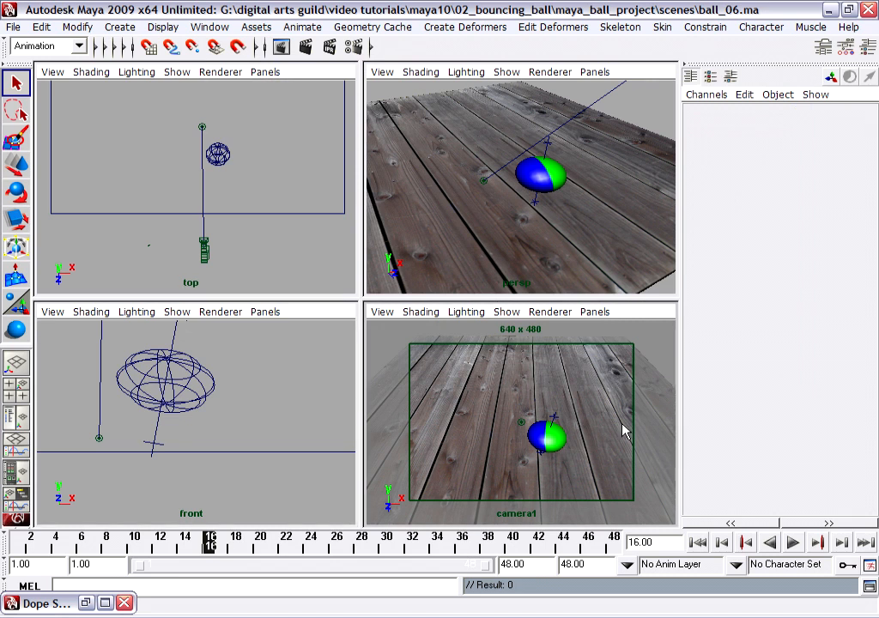
- Play the ball animation from the start to check its motion, and rewind to frame 1
click(700, 543)
click(795, 544)
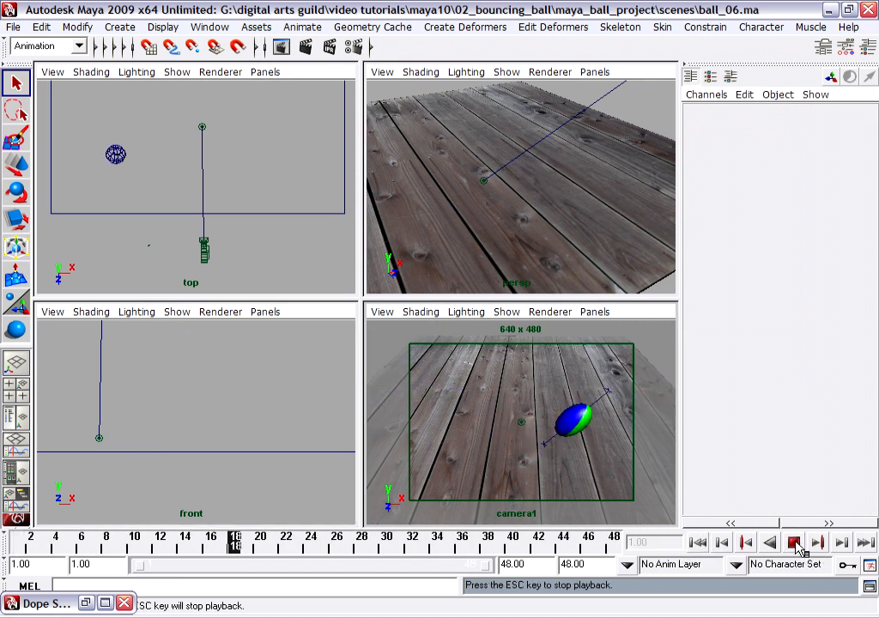
click(795, 544)
click(698, 542)
- Save the scene under the new name ball_07.ma in the project's scenes folder
click(17, 27)
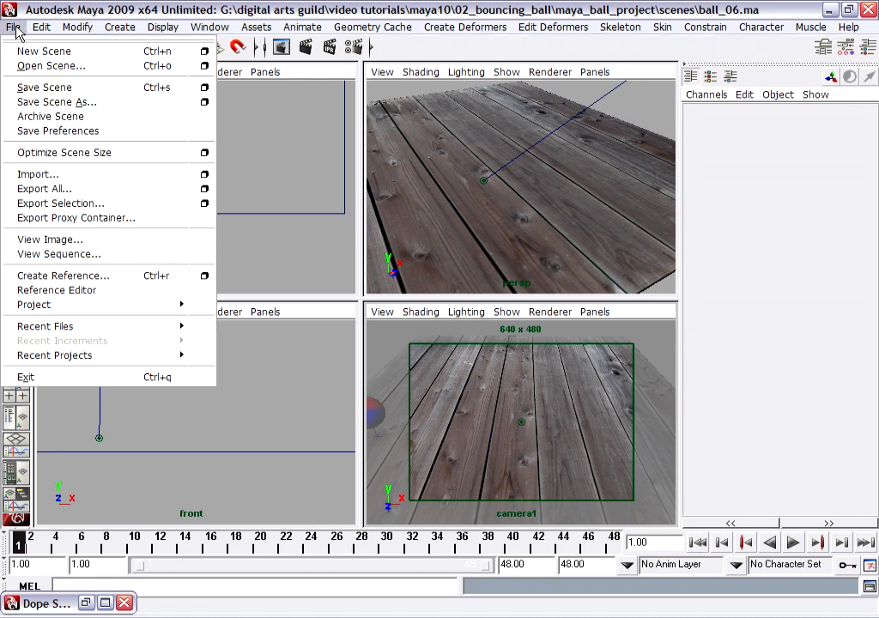
click(86, 102)
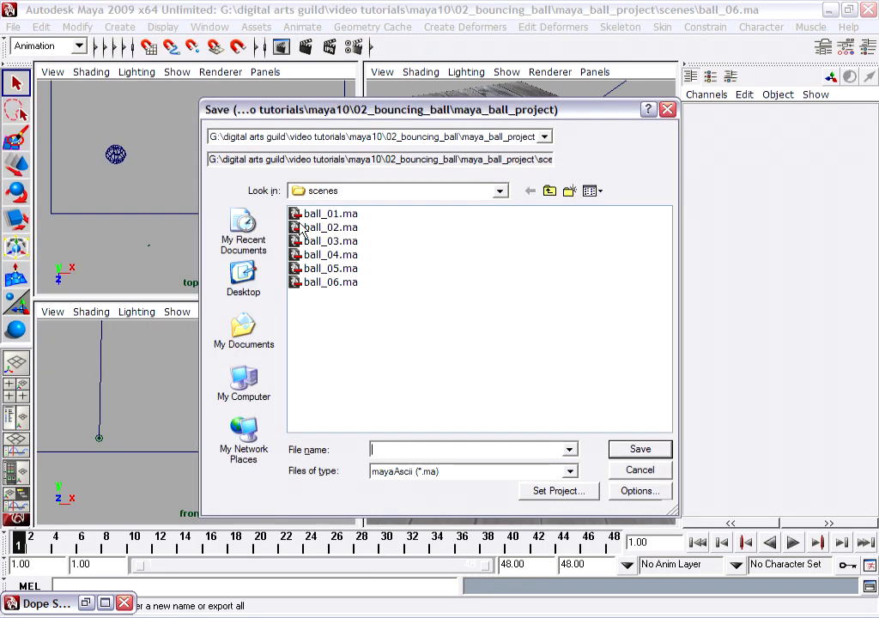
click(344, 283)
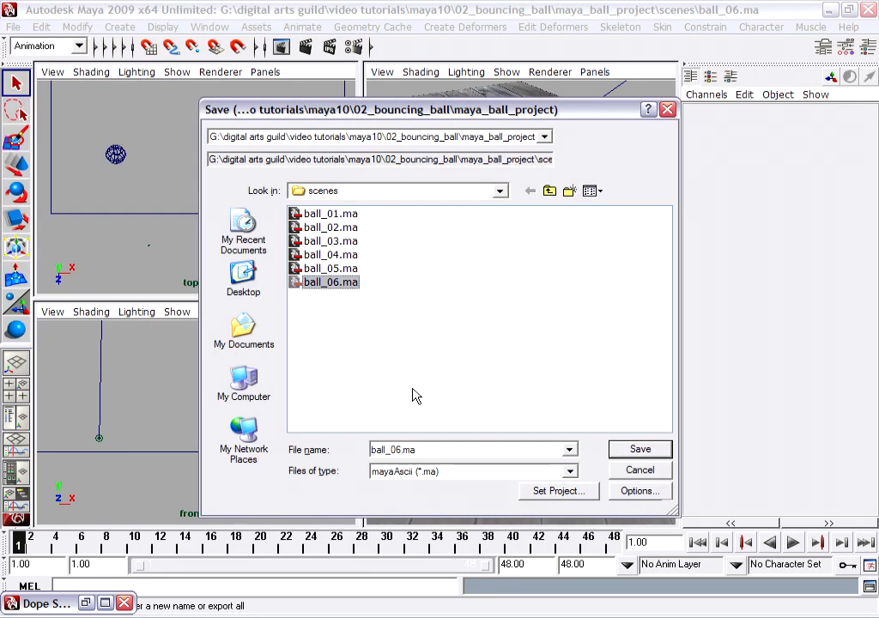
click(395, 449)
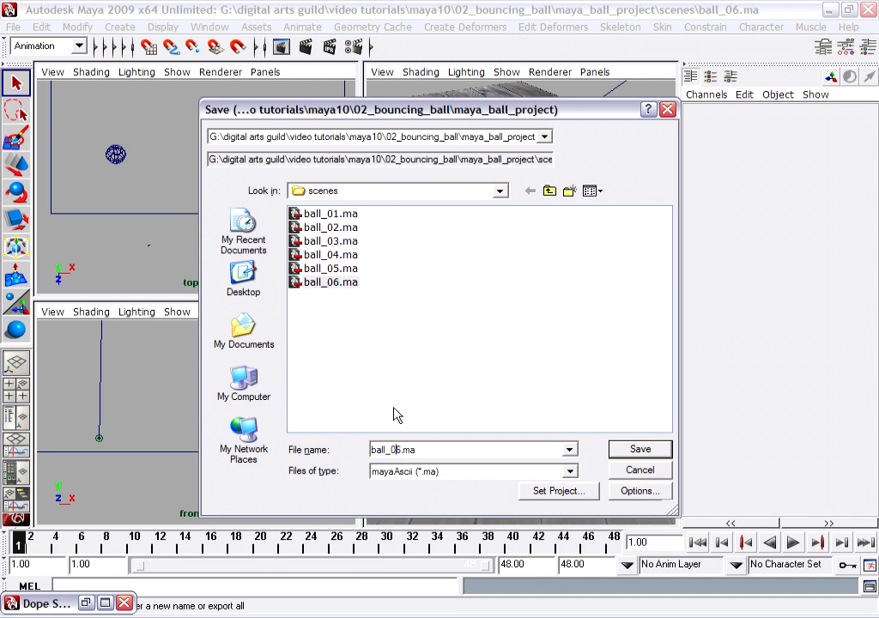
key(Return)
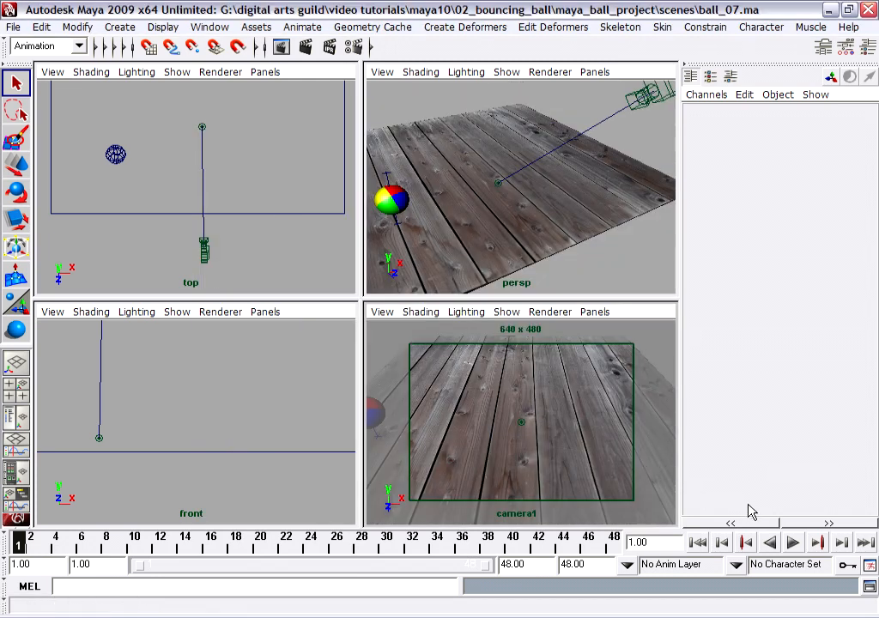
- Play the animation, stop at frame 14 with the ball in the camera view, and create a directional light
click(793, 543)
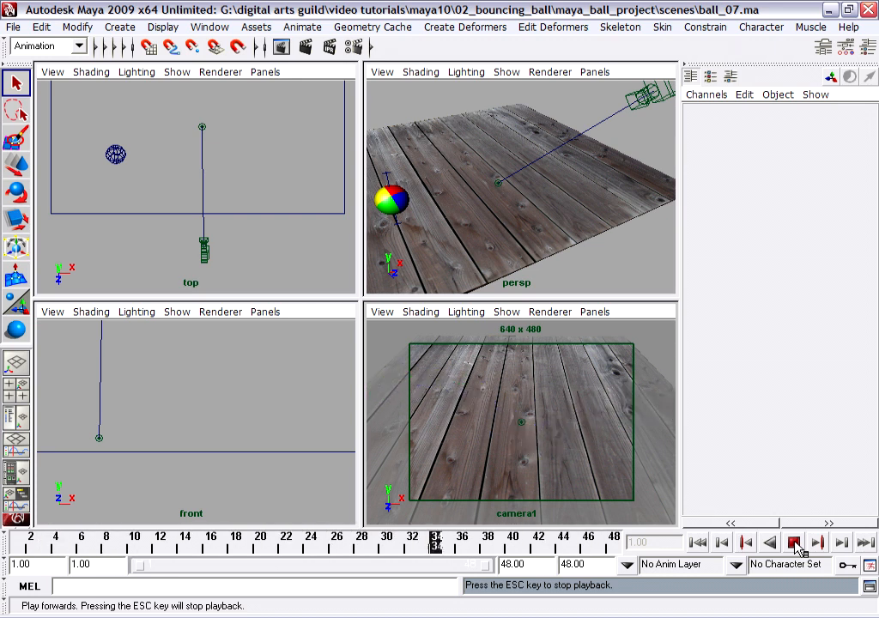
click(794, 543)
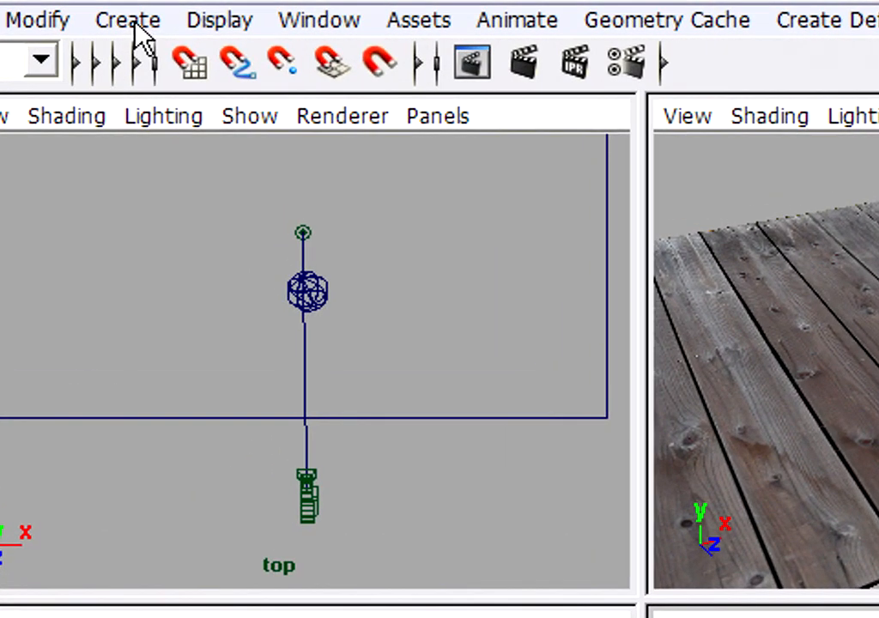
click(123, 27)
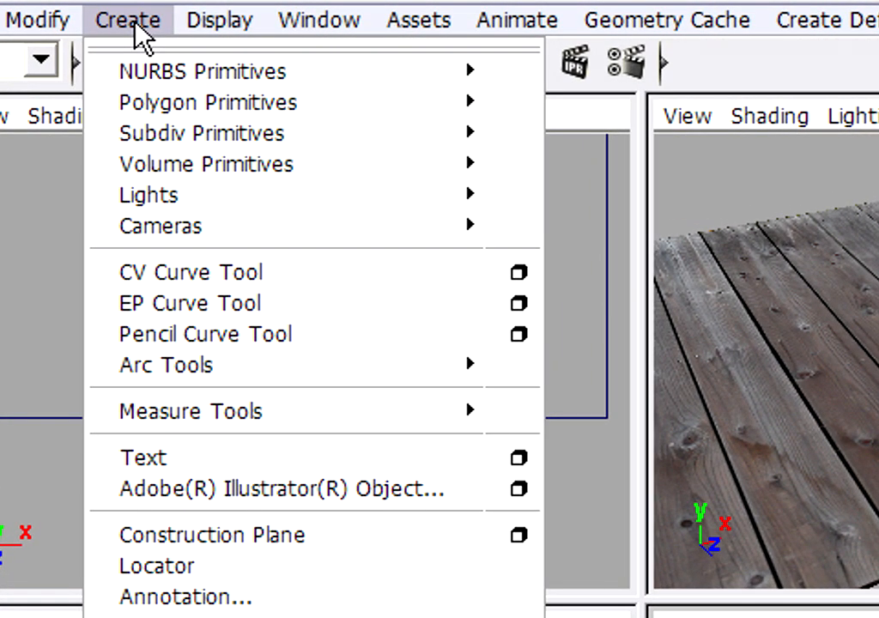
mouse_move(204, 204)
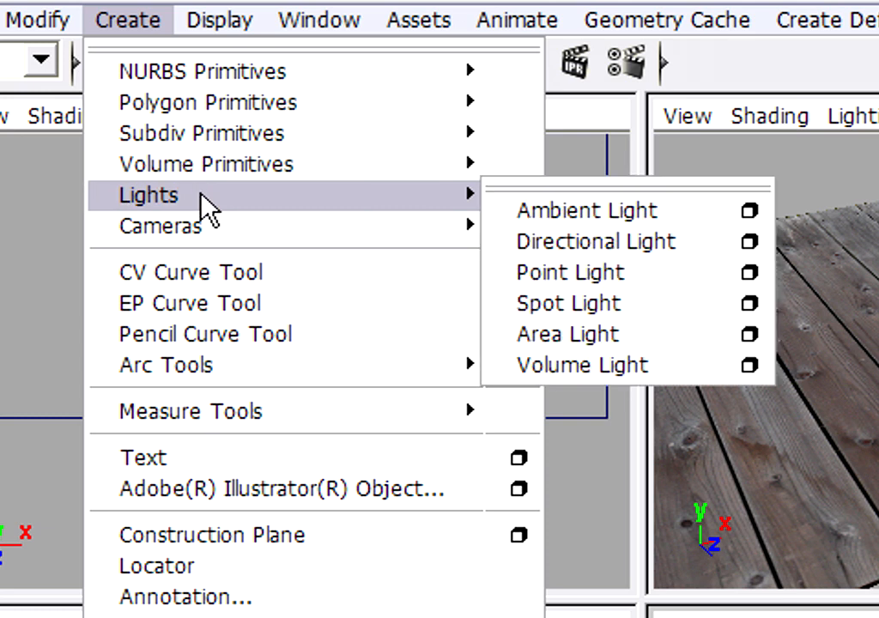
click(687, 249)
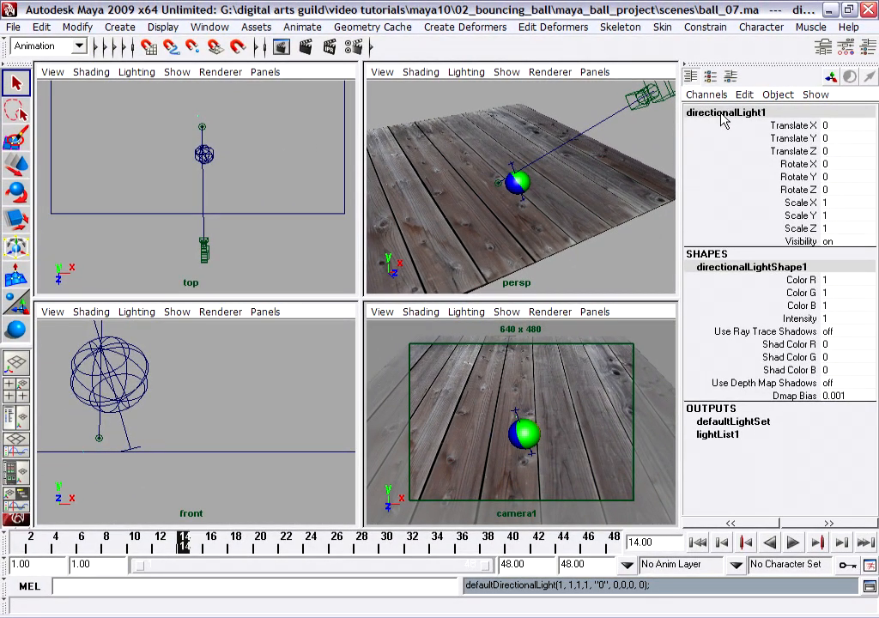
- Show the directional light's attributes and set its object display Locator Scale to 20
click(824, 53)
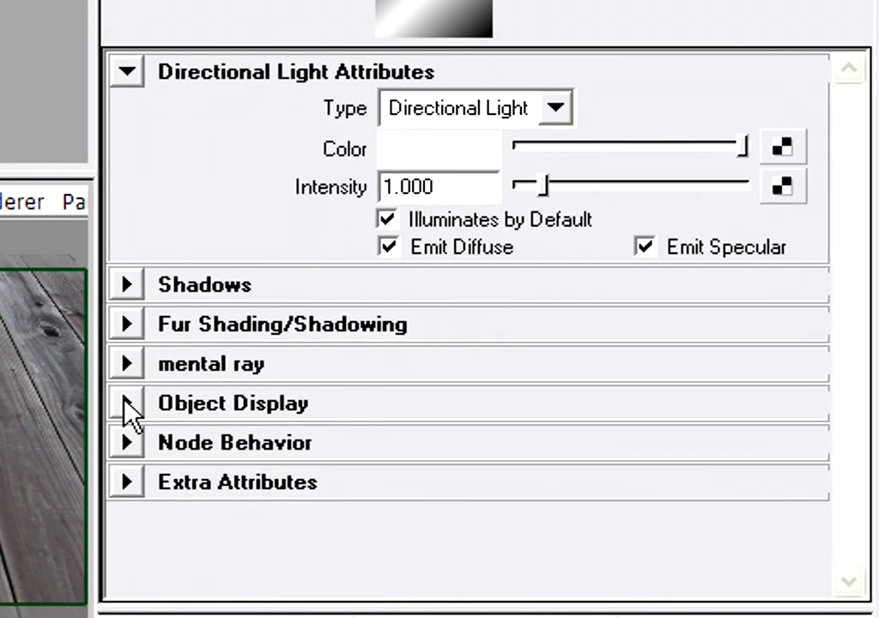
click(126, 403)
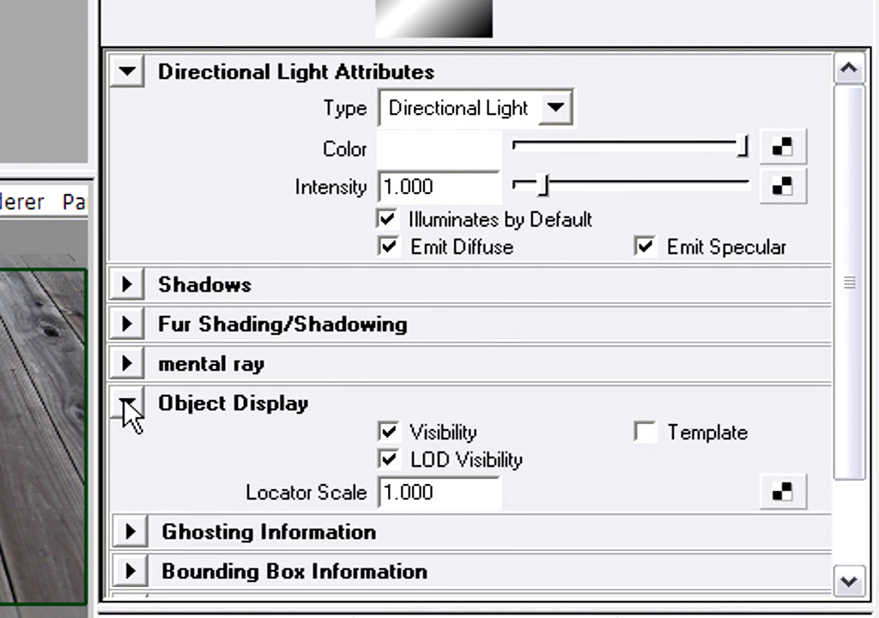
click(475, 496)
text(2)
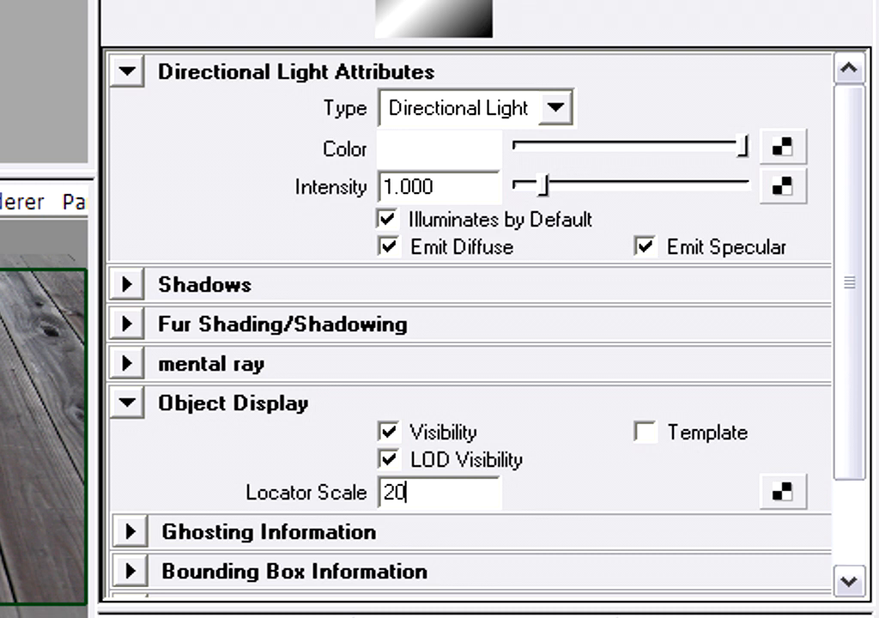
text(0)
key(Return)
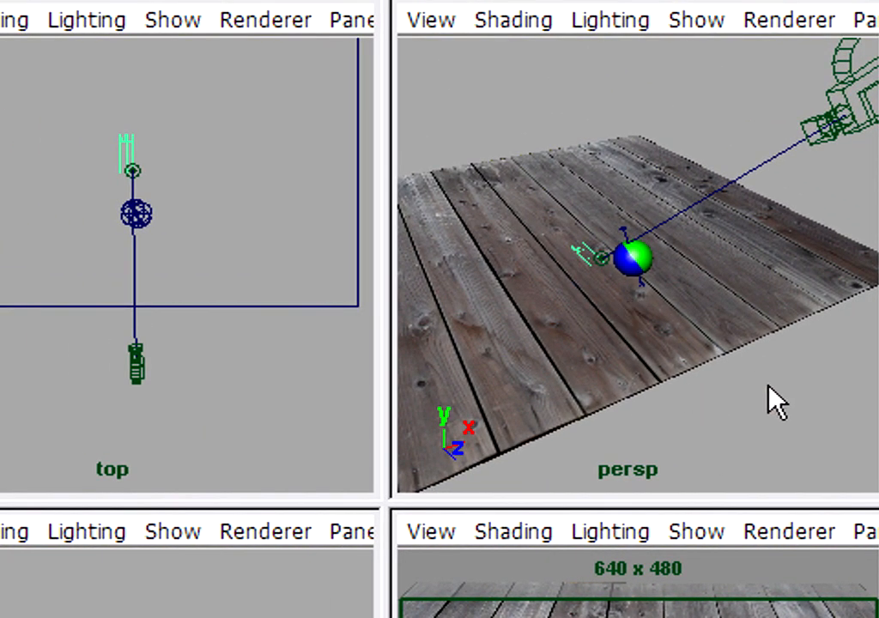
- Raise the directional light straight up along Y, above the wooden floor
alt+middle_drag(532, 434, 662, 407)
alt+drag(662, 407, 799, 383)
scroll(796, 383, up, 5)
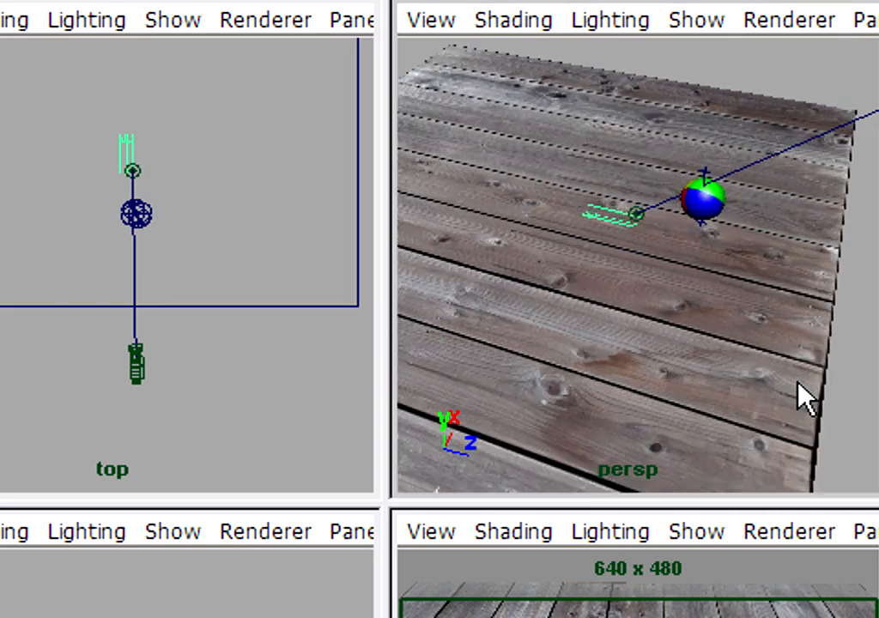
alt+middle_drag(704, 335, 704, 418)
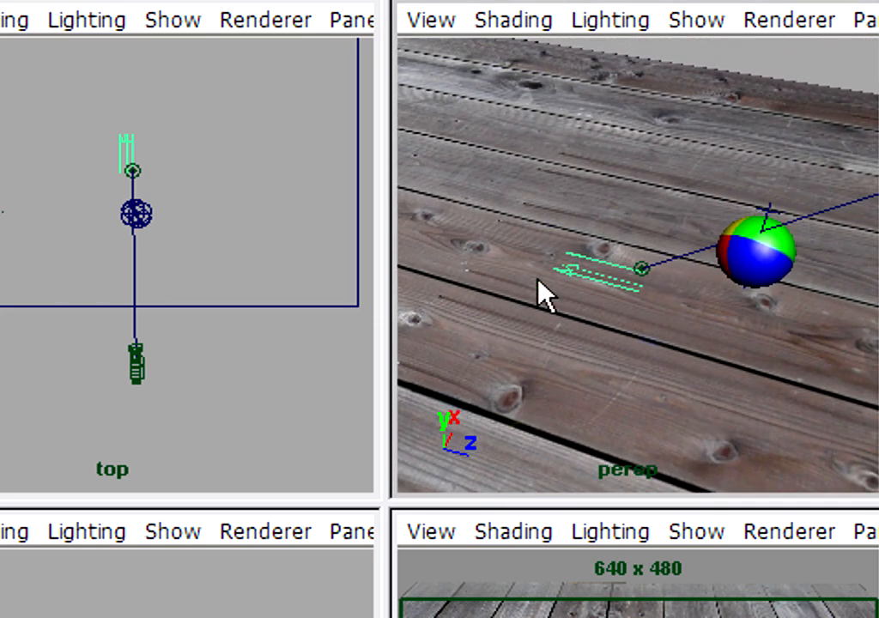
click(599, 271)
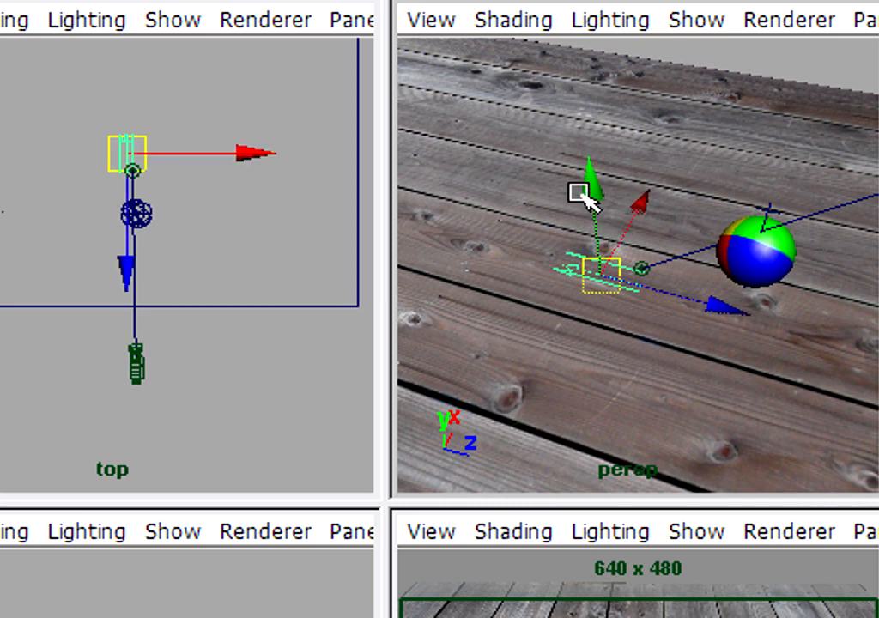
drag(592, 196, 573, 19)
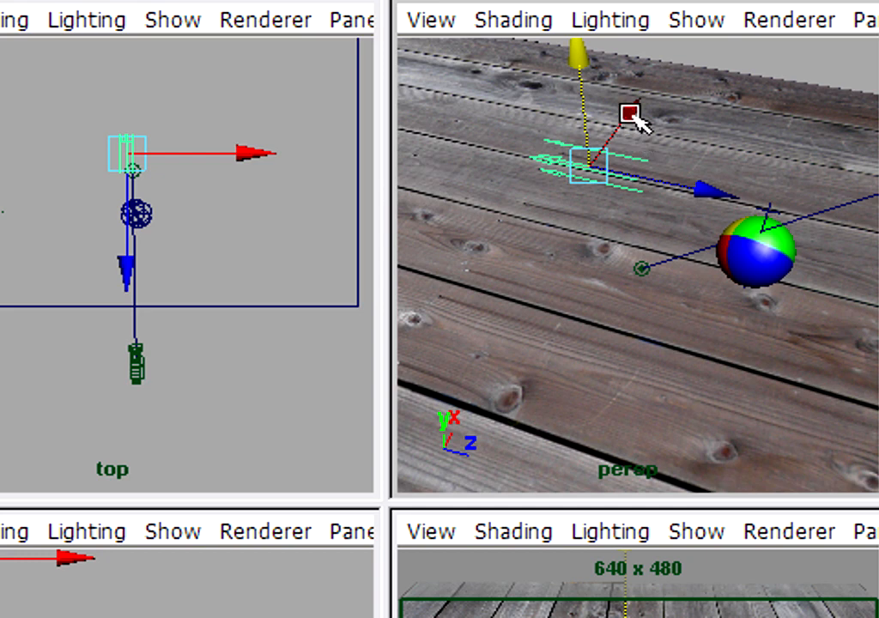
- Move the directional light along negative X beyond the floor's edge and forward along Z to the front corner
scroll(757, 109, down, 8)
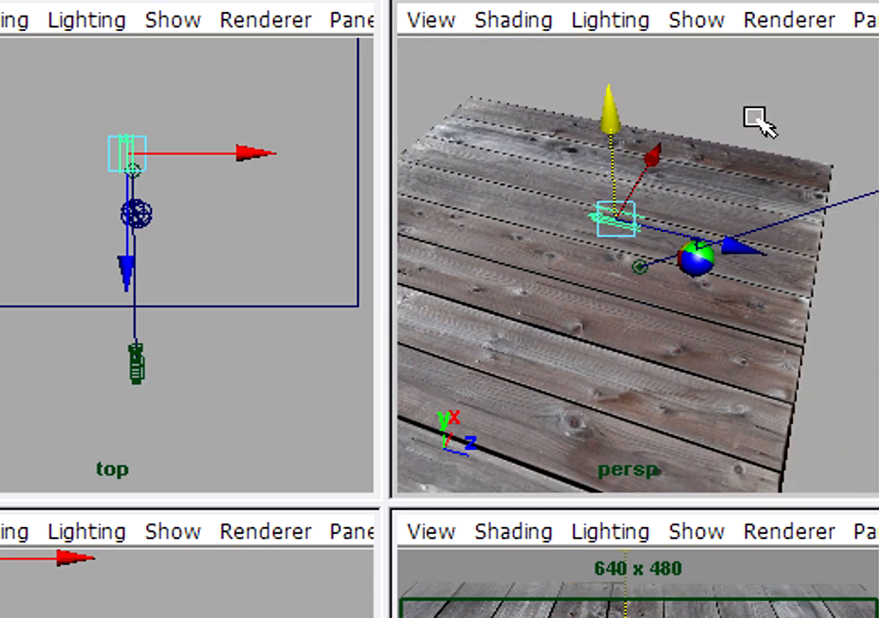
alt+drag(770, 322, 333, 294)
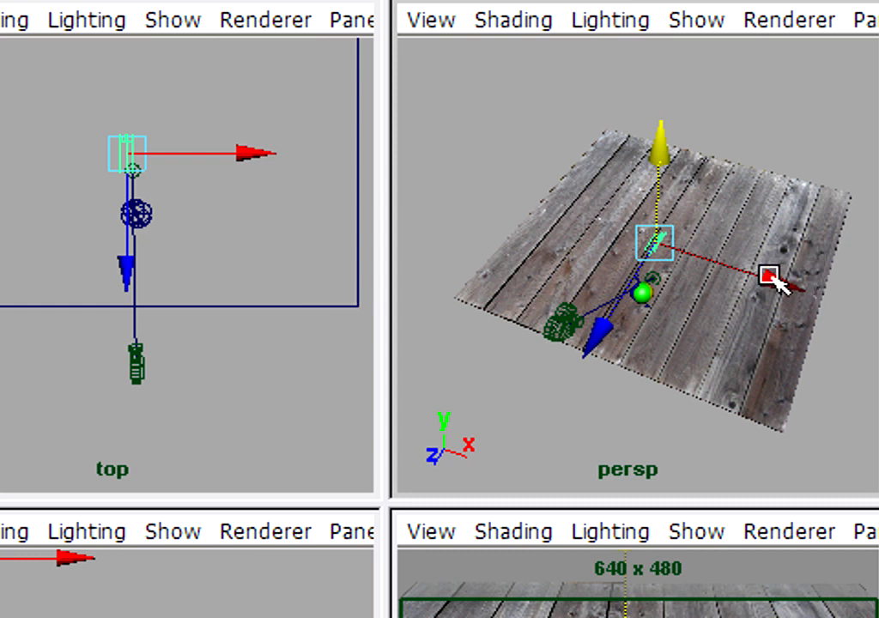
drag(769, 277, 554, 184)
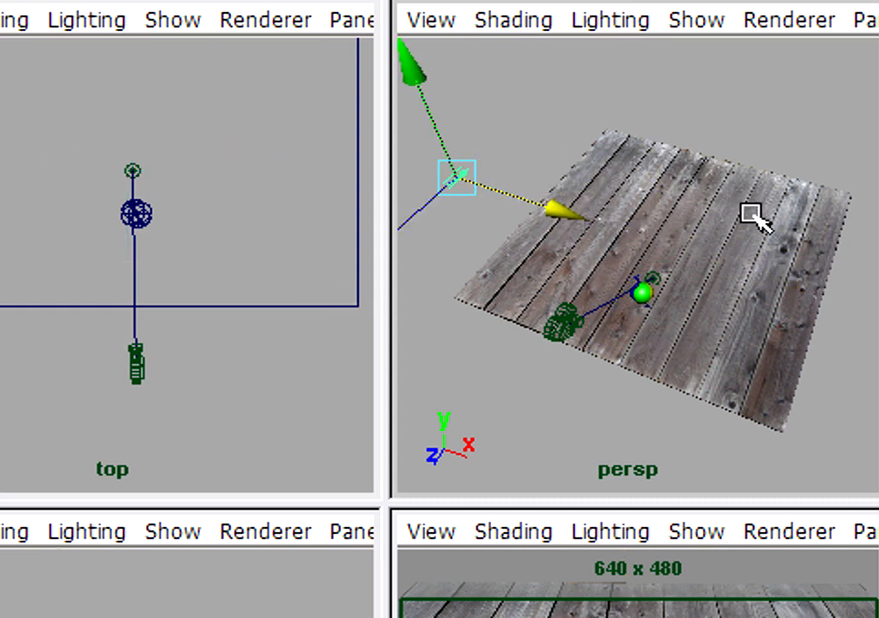
mouse_move(554, 211)
mouse_down()
mouse_move(872, 314)
mouse_move(554, 221)
mouse_up()
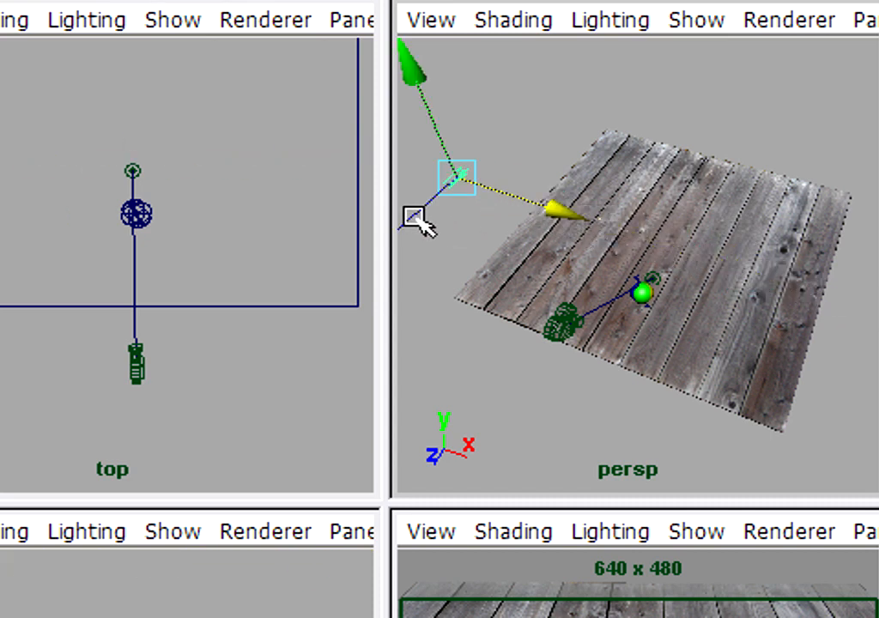
mouse_move(416, 217)
mouse_down()
mouse_move(458, 167)
mouse_move(423, 210)
mouse_up()
scroll(341, 286, down, 5)
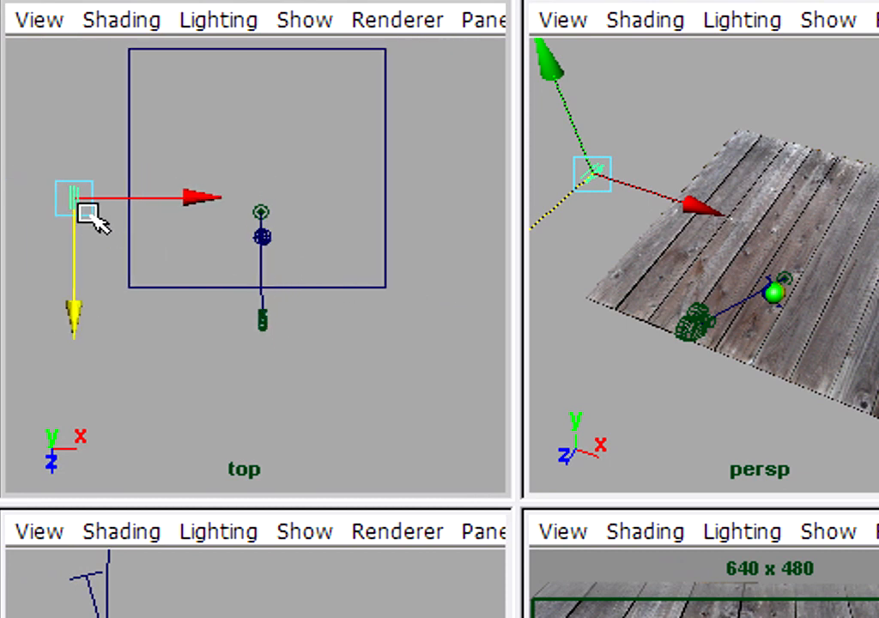
drag(94, 218, 75, 302)
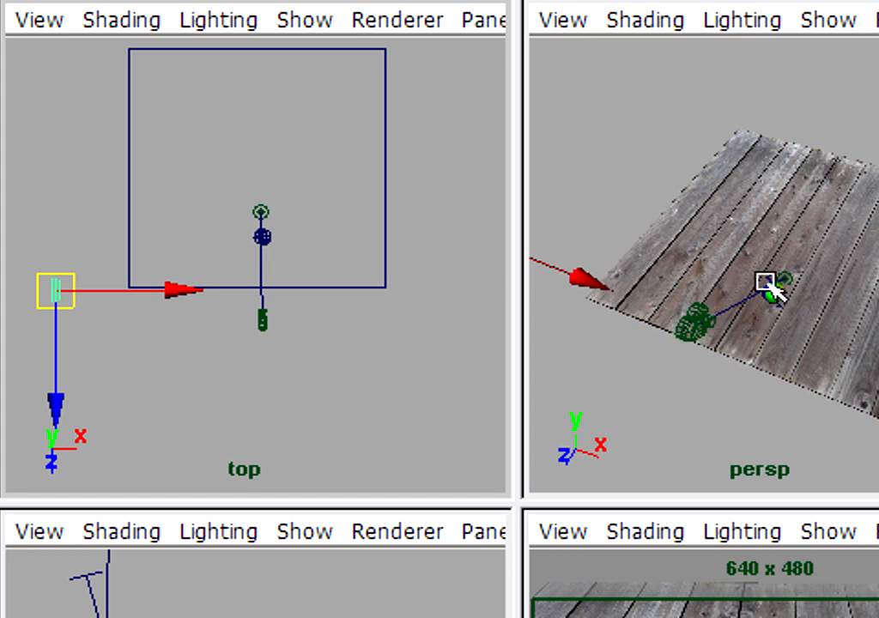
- Display scene lighting in the camera1 view and rotate the directional light to aim down at the ball and wooden floor
alt+middle_drag(658, 292, 756, 261)
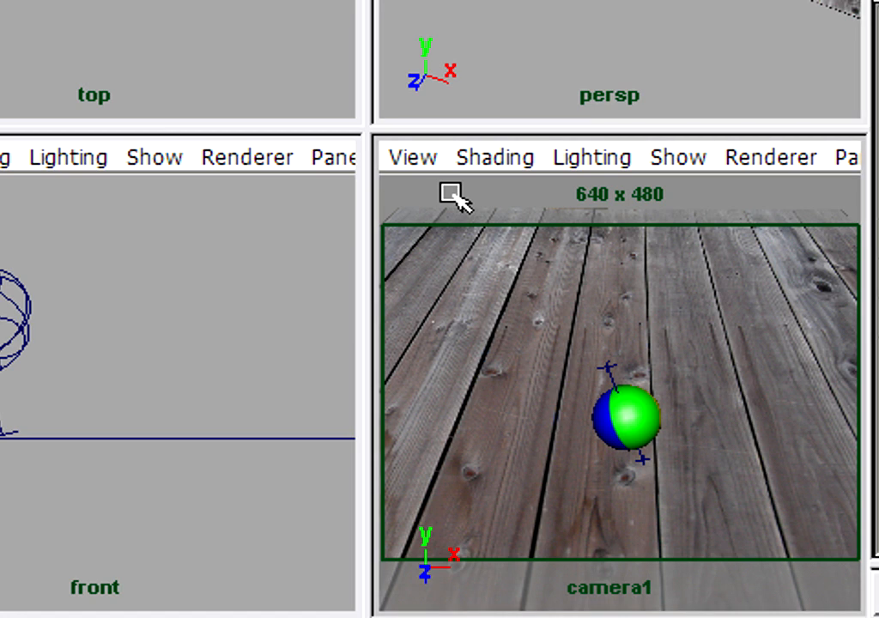
key(7)
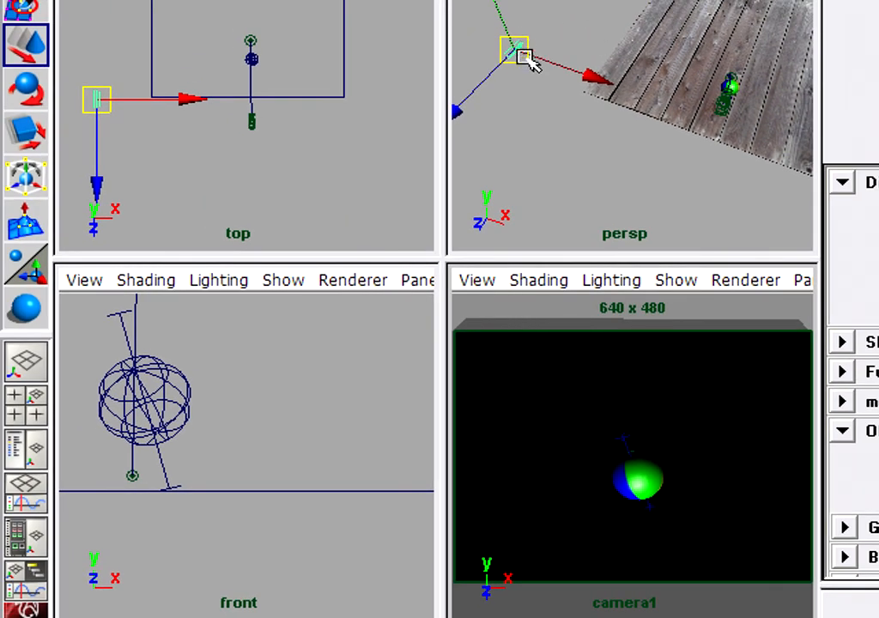
key(e)
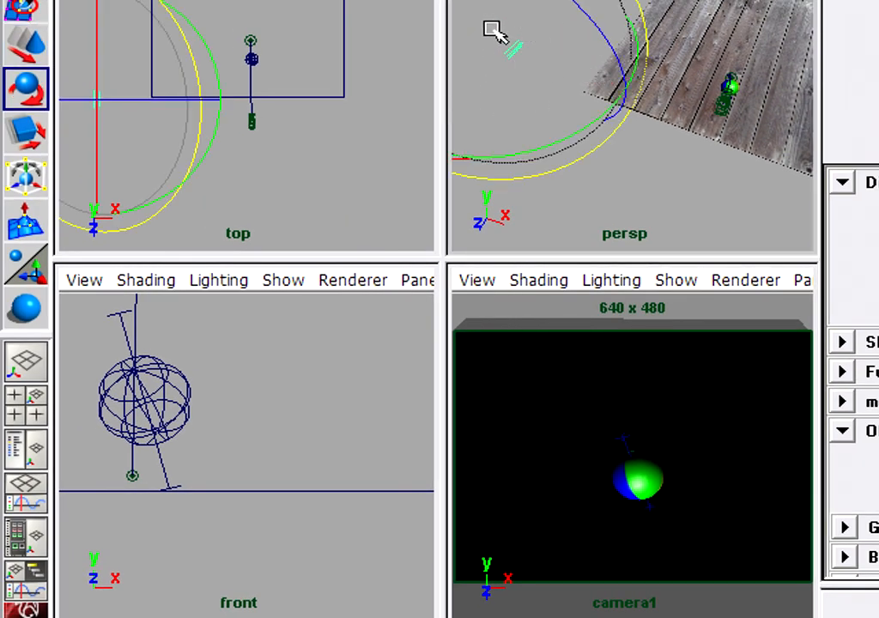
drag(495, 2, 601, 4)
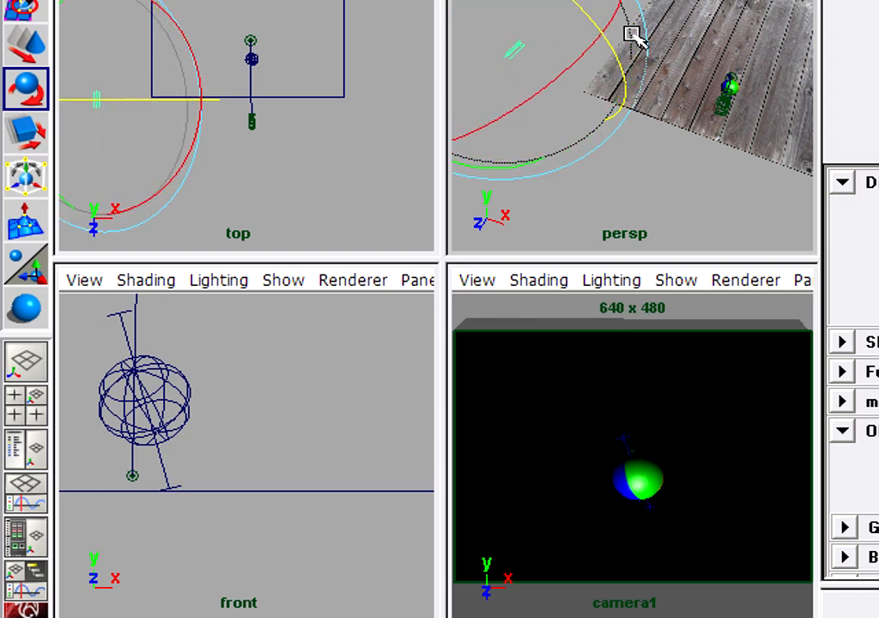
drag(522, 110, 578, 42)
drag(469, 179, 471, 174)
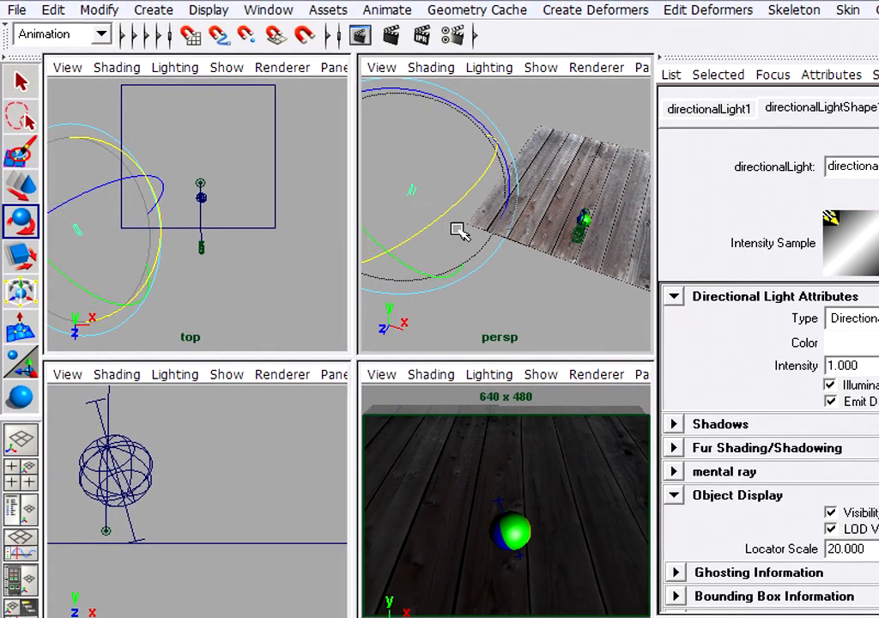
drag(418, 271, 378, 172)
drag(466, 117, 444, 131)
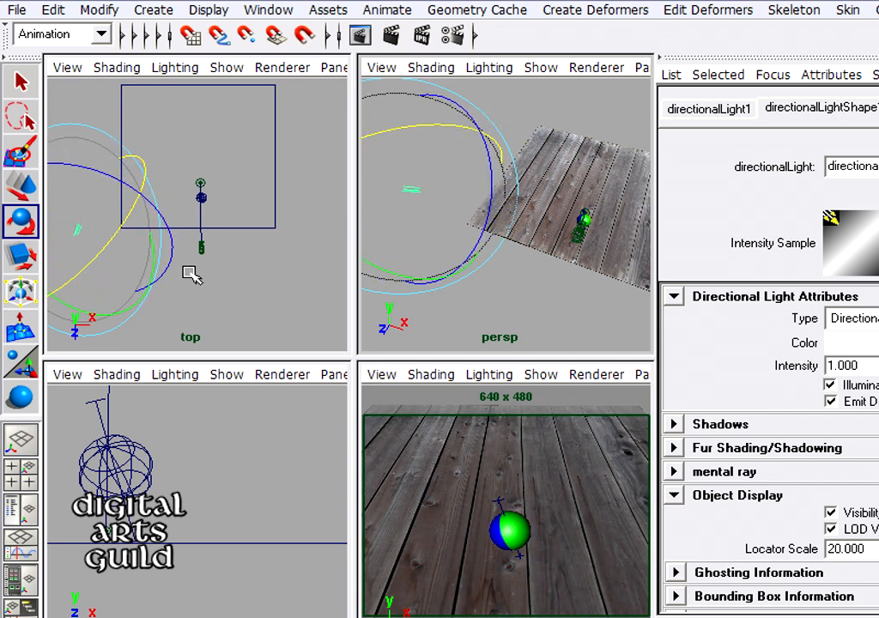
- Move the directional light along positive X past the floor's opposite edge and rotate it to aim down at the ball
click(19, 185)
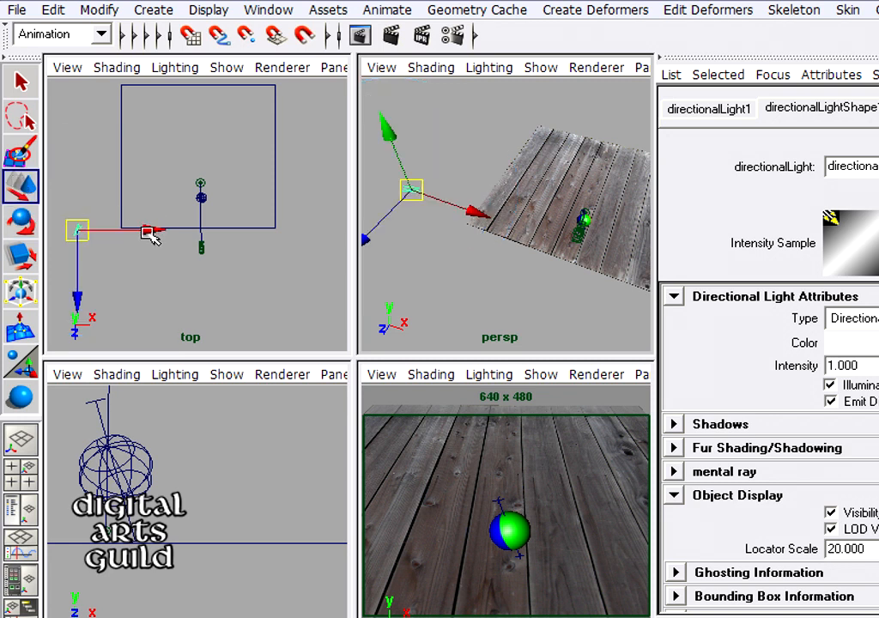
drag(148, 228, 371, 232)
click(22, 221)
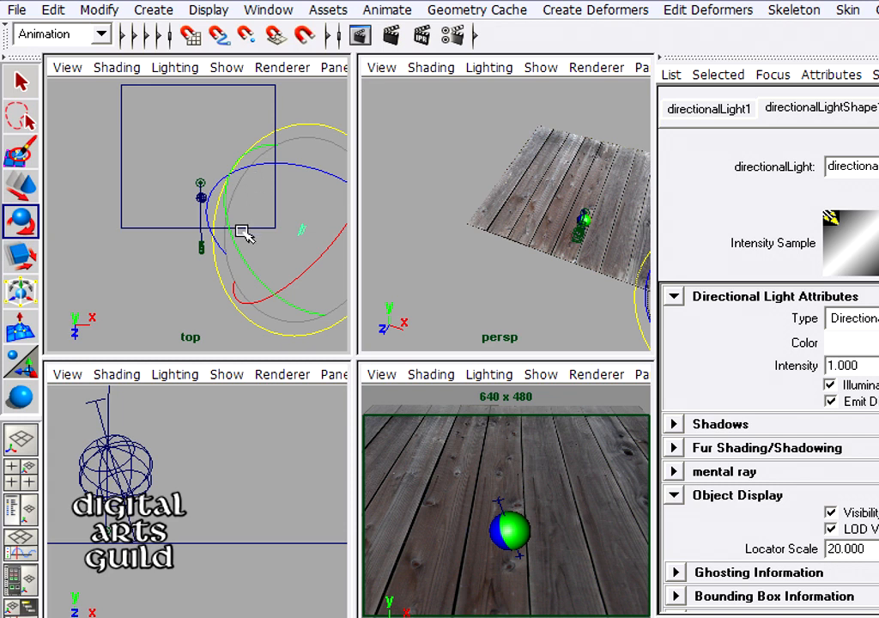
drag(232, 248, 334, 298)
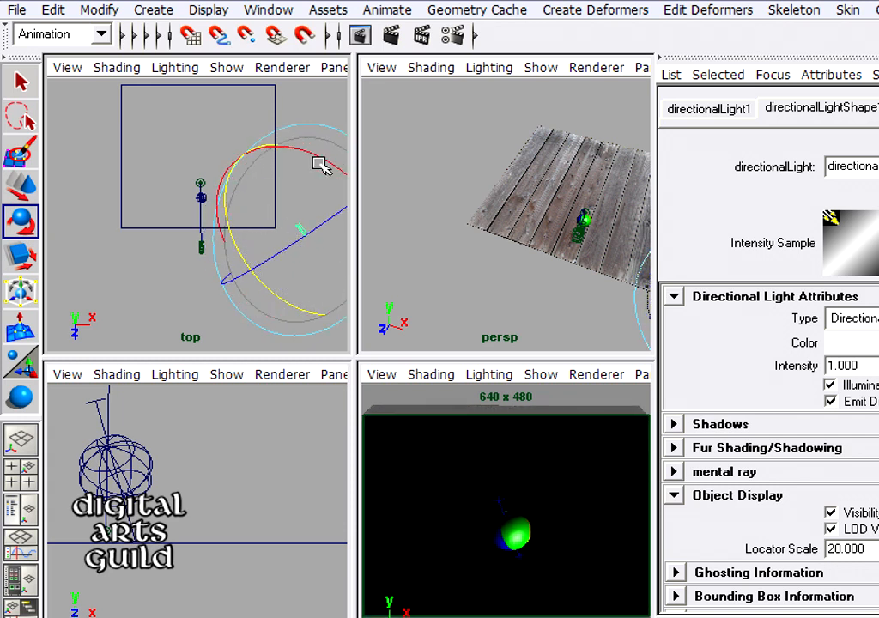
drag(328, 157, 260, 135)
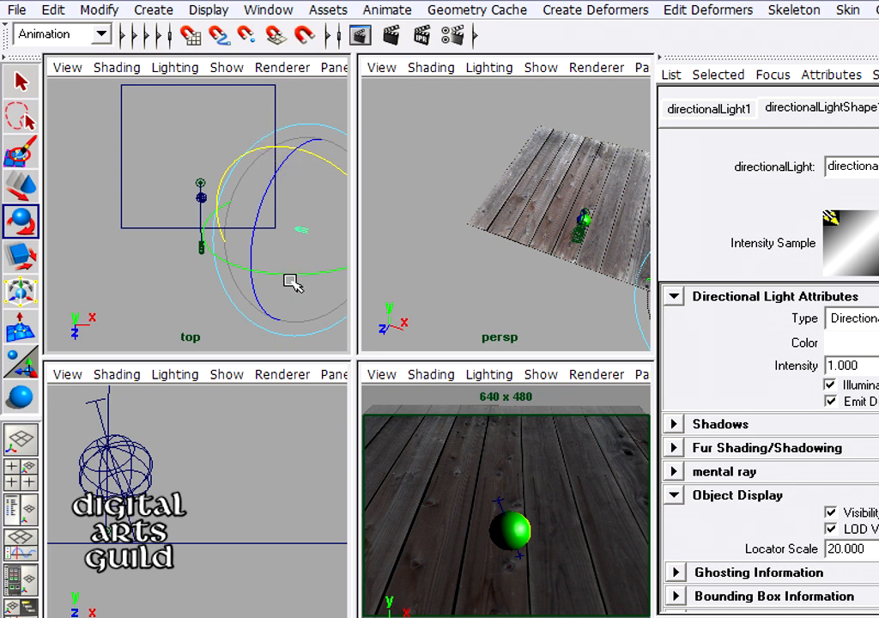
mouse_move(290, 280)
mouse_down()
mouse_move(275, 280)
mouse_move(281, 277)
mouse_up()
drag(266, 280, 279, 274)
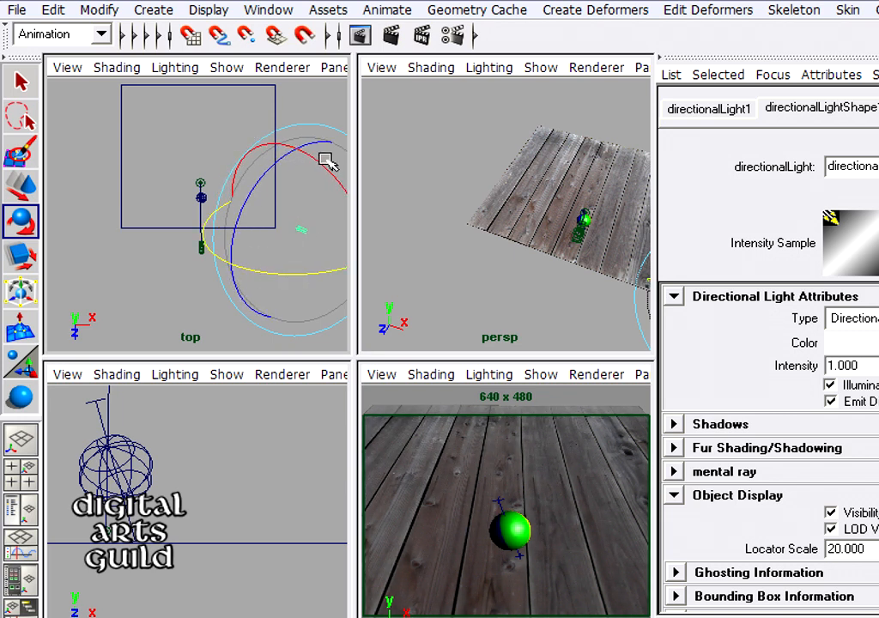
drag(329, 170, 324, 158)
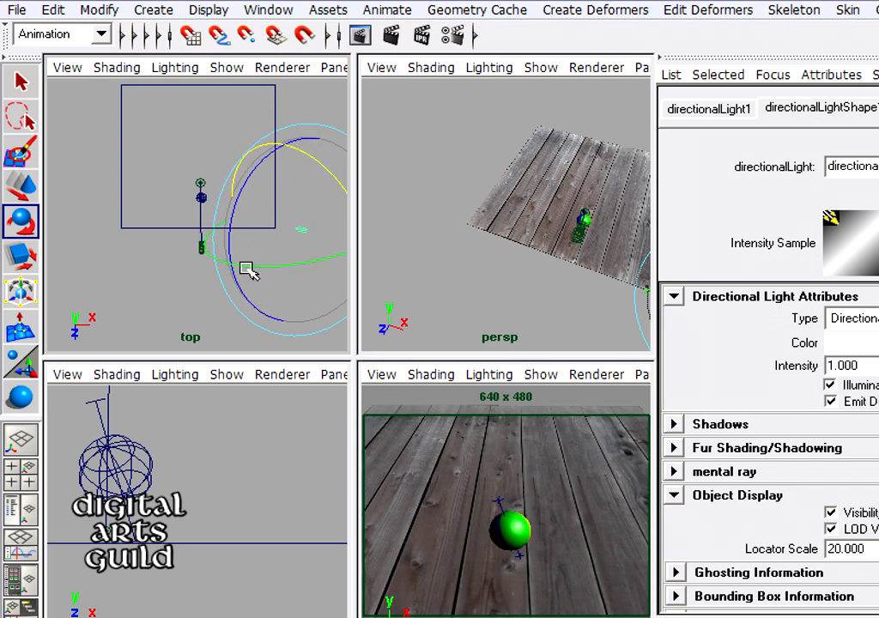
mouse_move(247, 268)
mouse_down()
mouse_move(257, 261)
mouse_move(242, 267)
mouse_move(247, 261)
mouse_up()
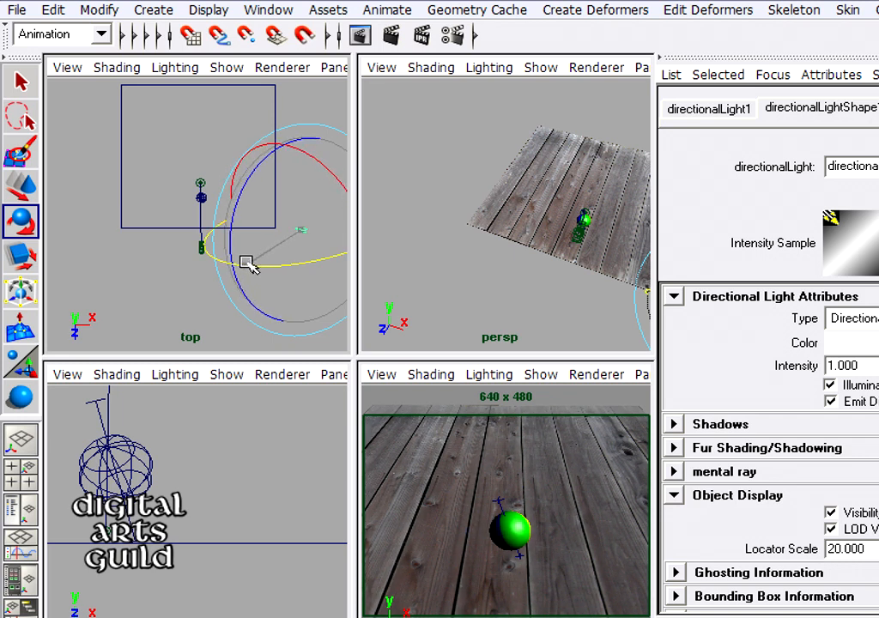
- Shift the directional light slightly farther forward along Z from the floor's front corner and switch back to rotation
click(21, 187)
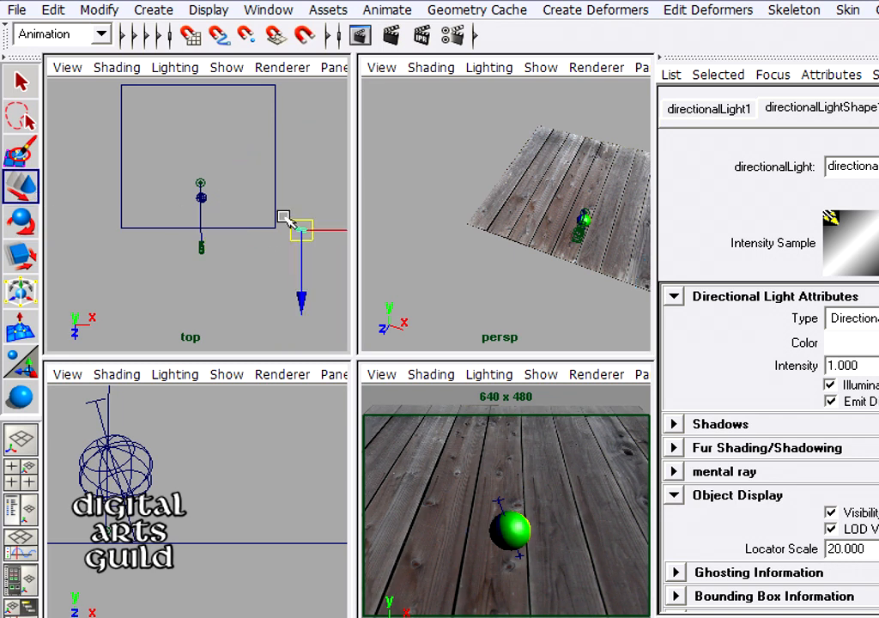
drag(294, 230, 293, 254)
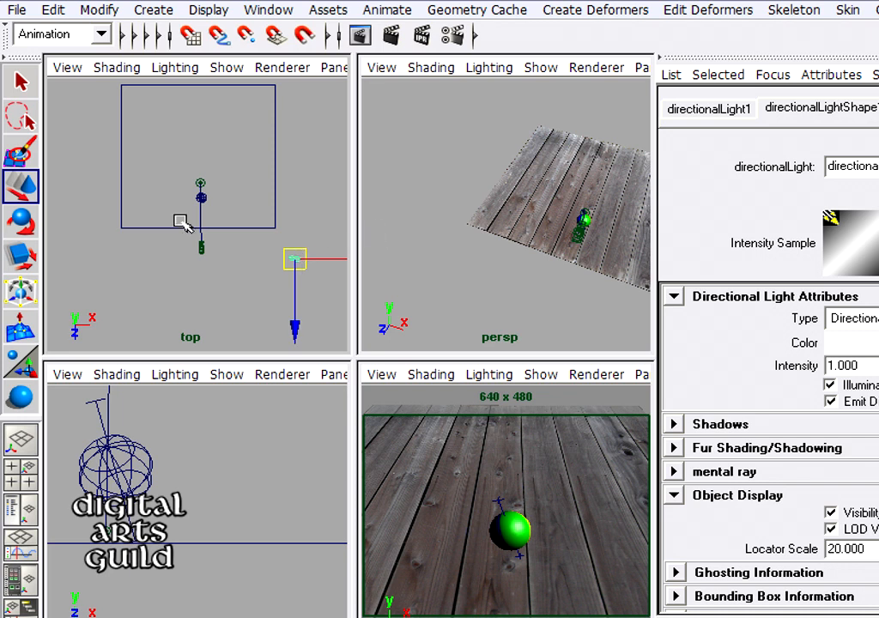
key(e)
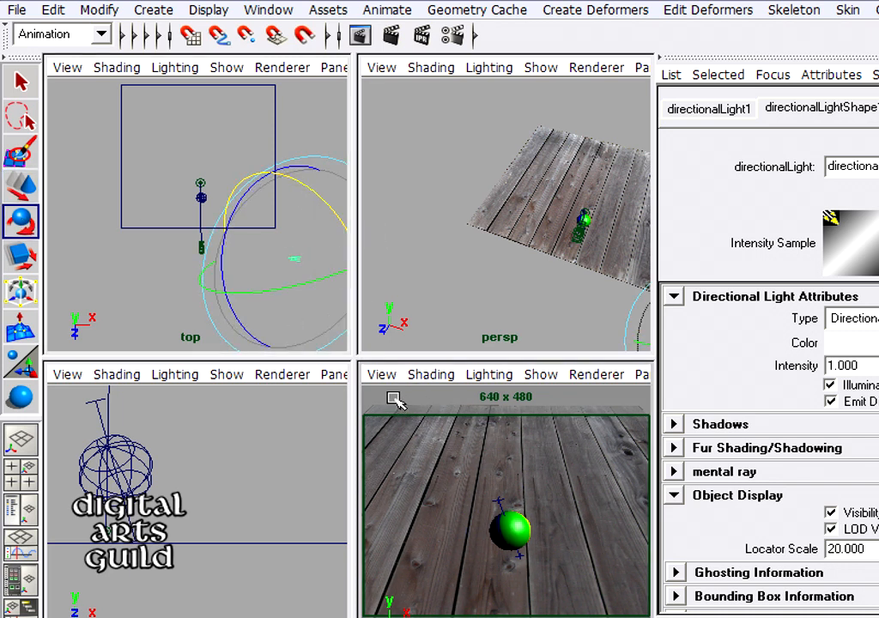
- Render the camera1 view at frame 14, keep the image for comparison, and put the render window away
click(395, 40)
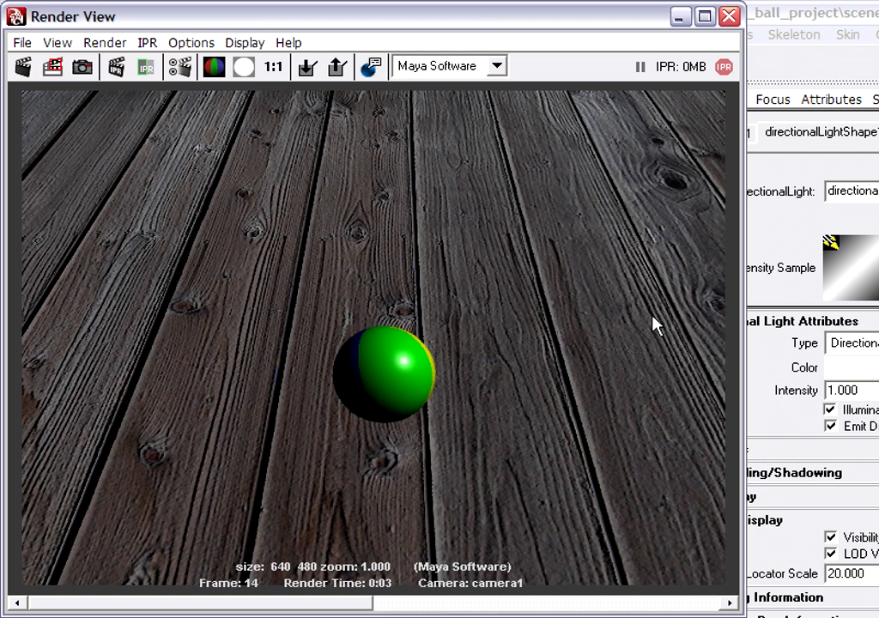
click(301, 71)
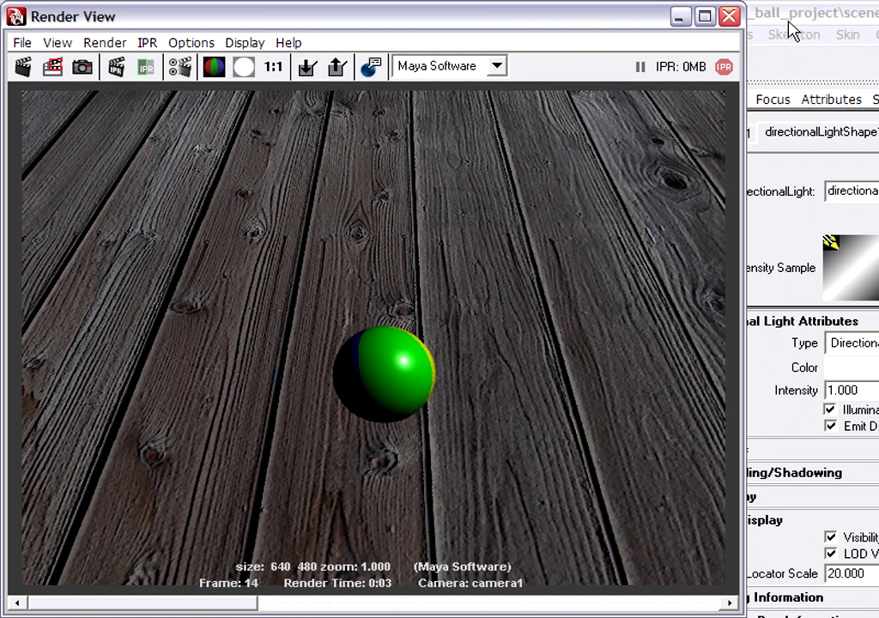
click(729, 16)
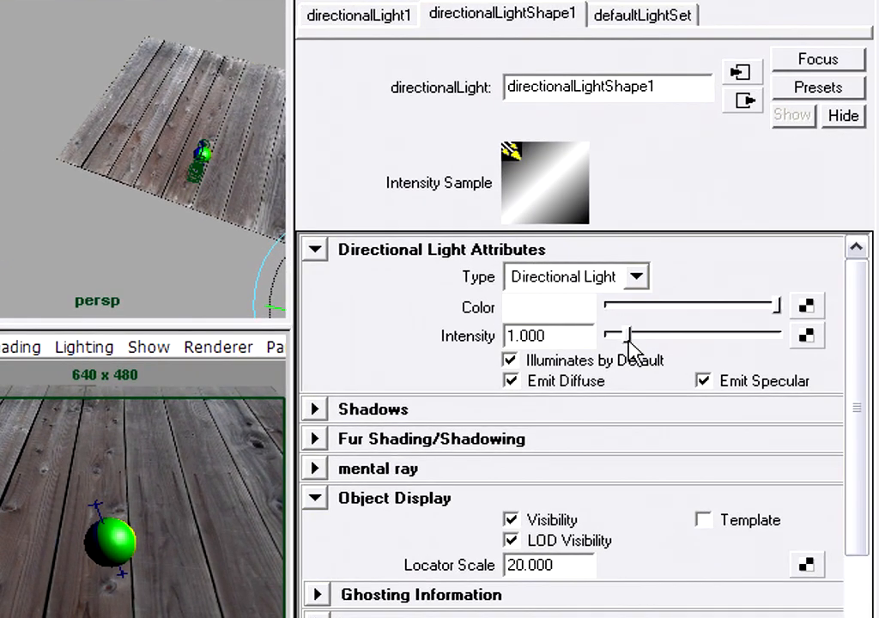
- Set the directional light's Intensity to 1.2
drag(878, 384, 878, 383)
mouse_move(655, 337)
mouse_down()
mouse_move(630, 331)
mouse_move(661, 331)
mouse_move(624, 334)
mouse_move(639, 333)
mouse_up()
drag(565, 338, 376, 350)
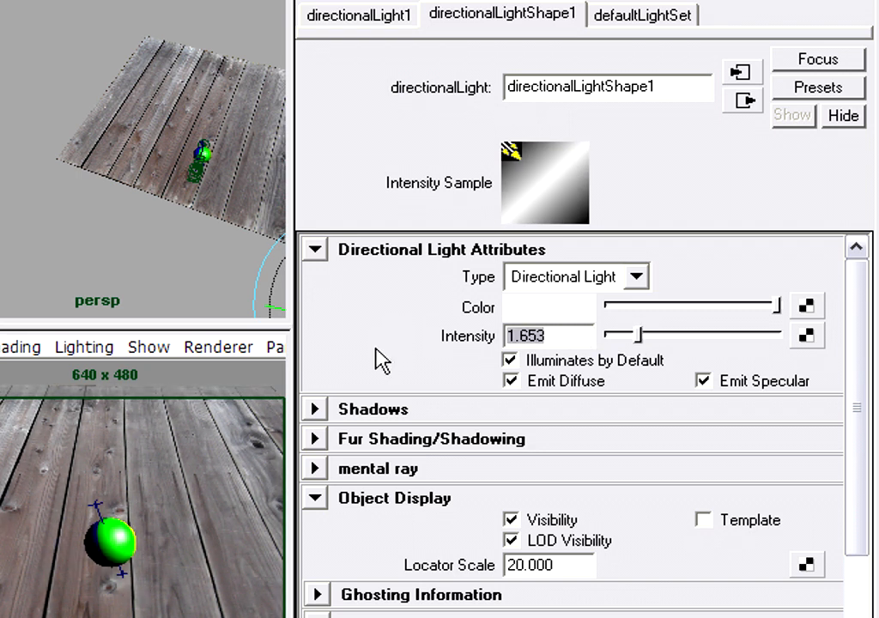
text(1.2)
key(Return)
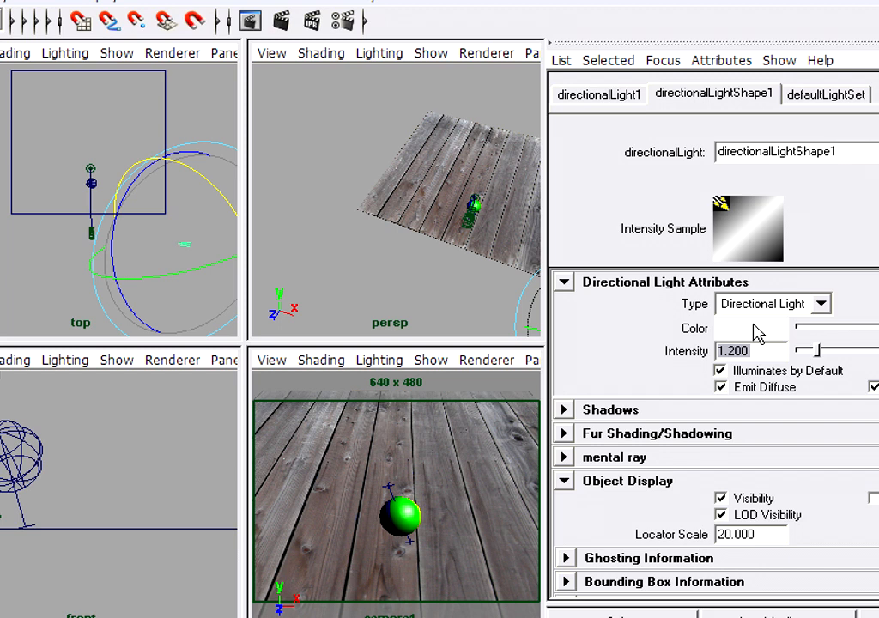
- Give the directional light a faint warm yellow color with hue 50.96, saturation 0.069 and value 1
click(752, 329)
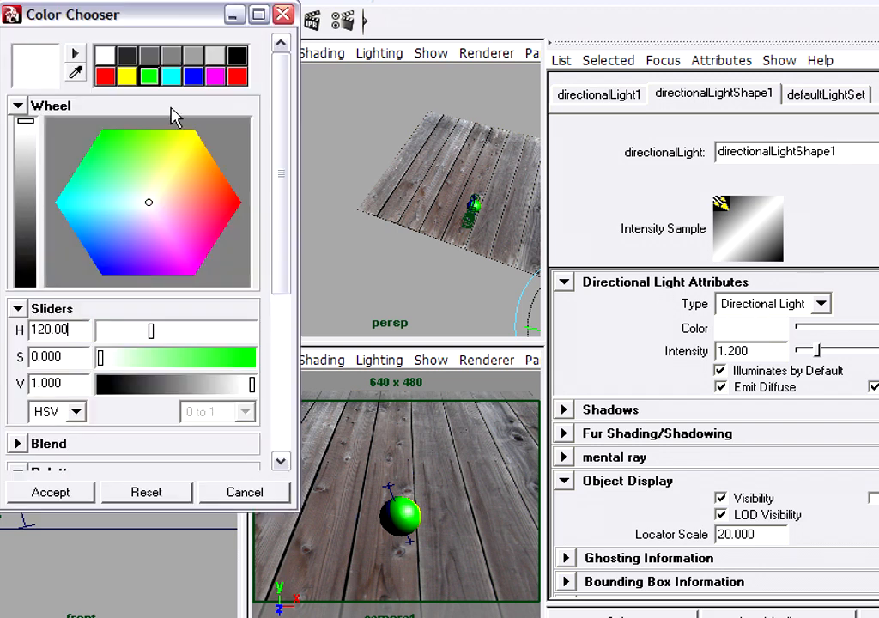
click(152, 199)
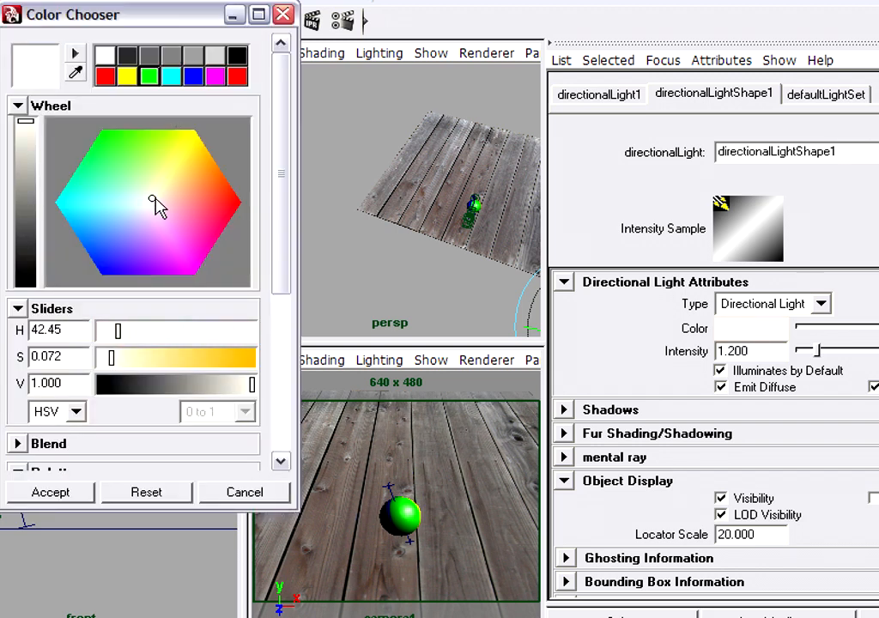
drag(111, 358, 269, 353)
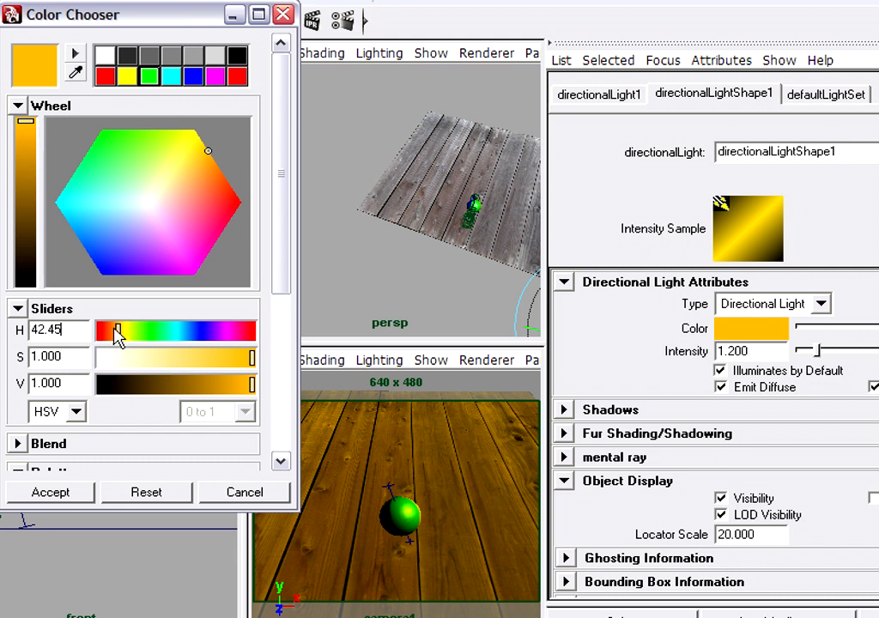
mouse_move(117, 333)
mouse_down()
mouse_move(99, 333)
mouse_move(120, 339)
mouse_move(123, 331)
mouse_up()
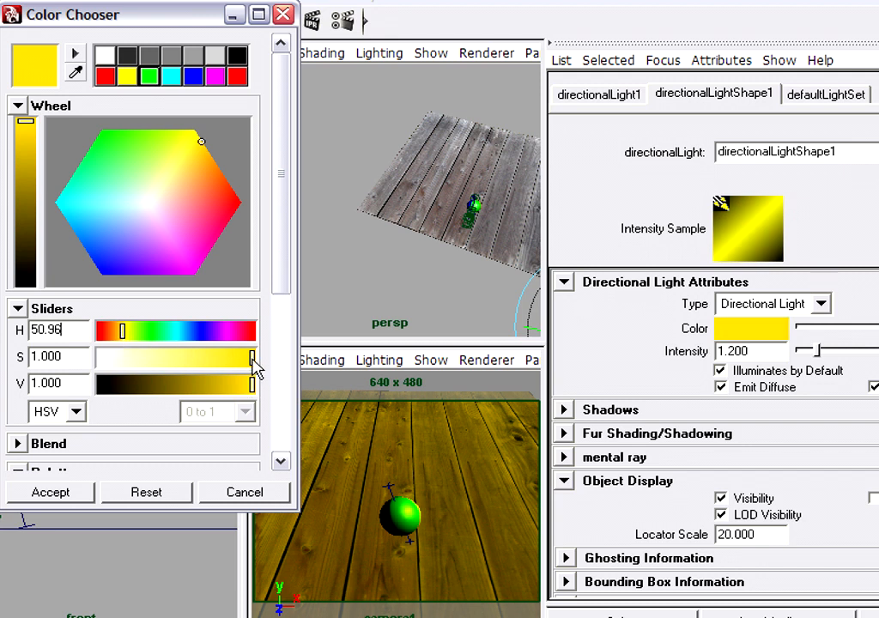
drag(253, 359, 111, 365)
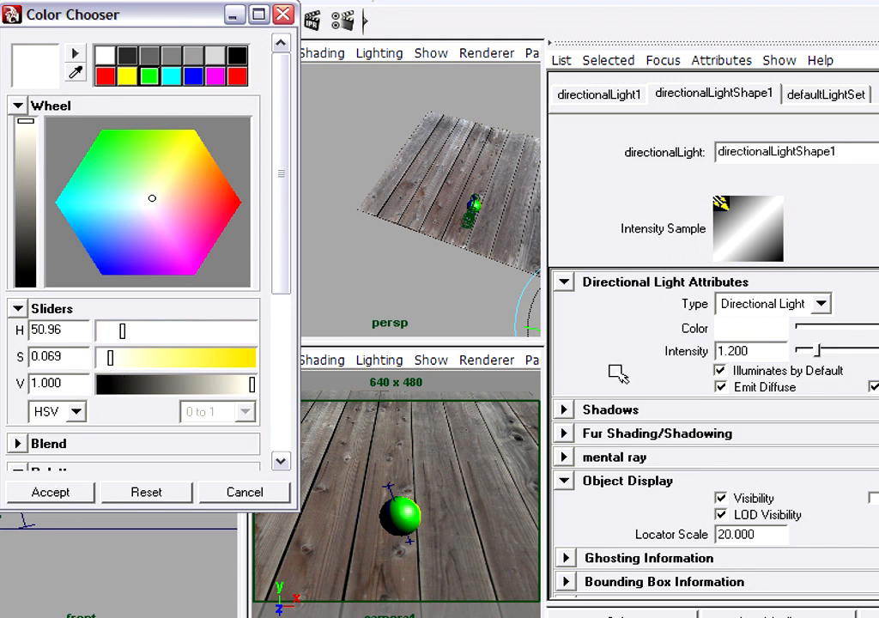
click(71, 496)
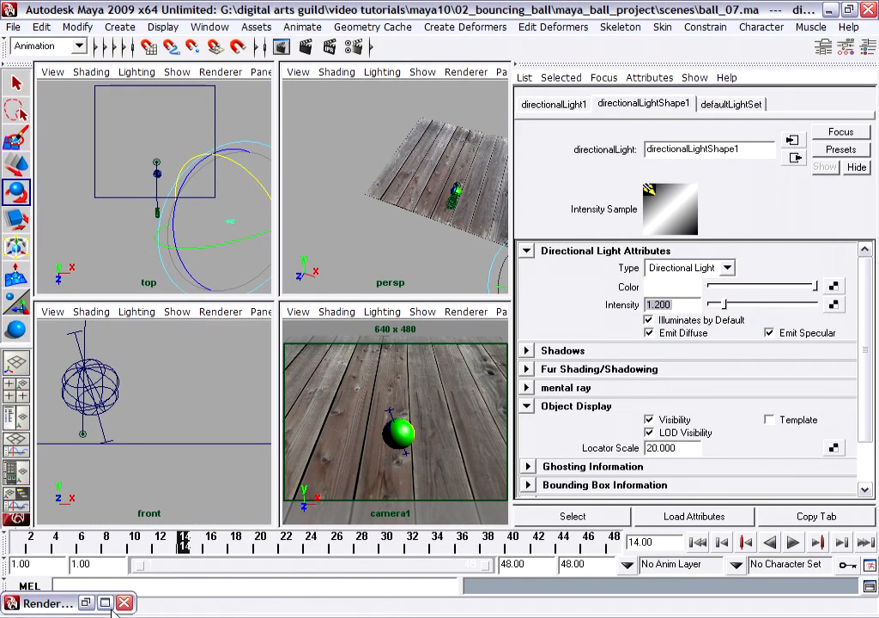
- Re-render frame 14 with the adjusted light, compare it with the previously kept image, and minimize the render window
click(85, 603)
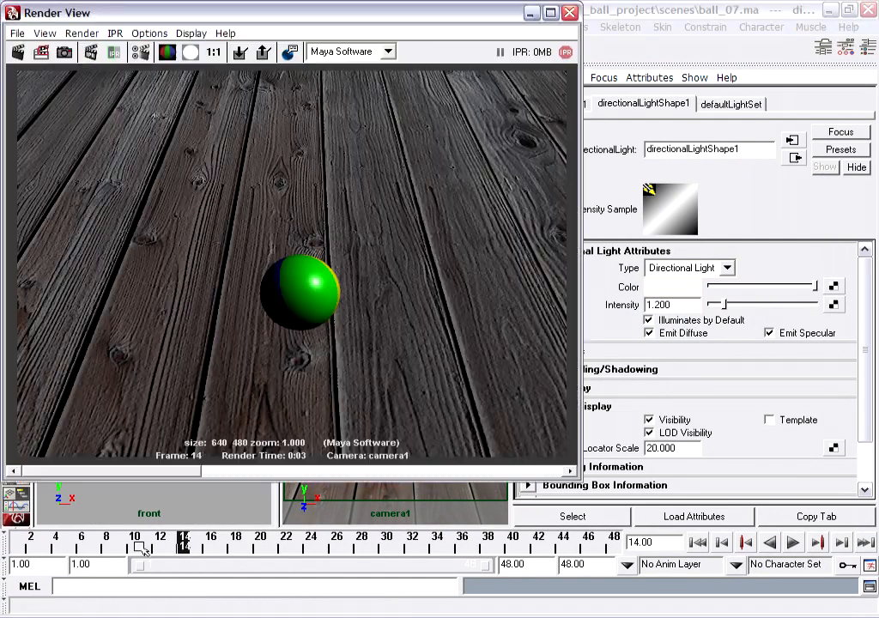
click(18, 53)
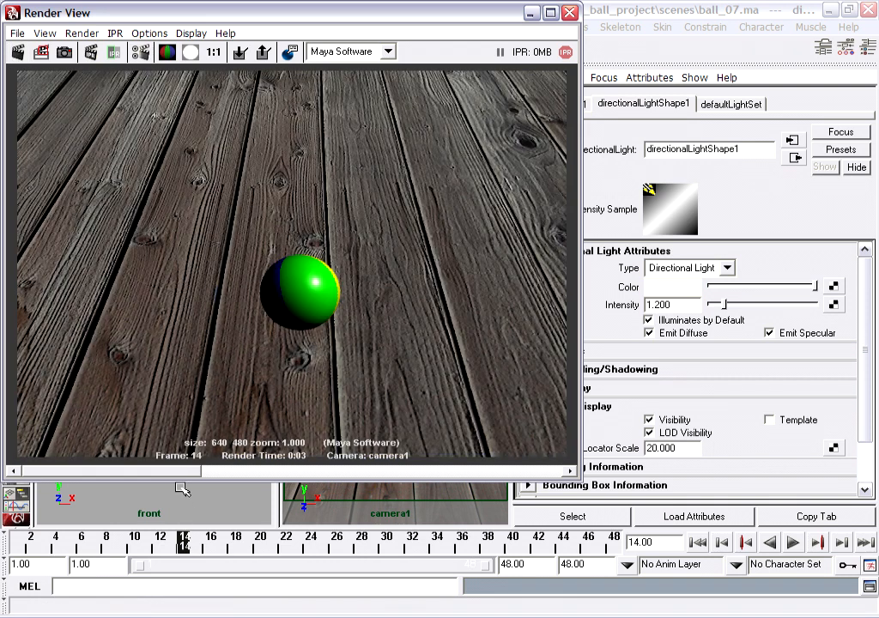
drag(181, 472, 315, 467)
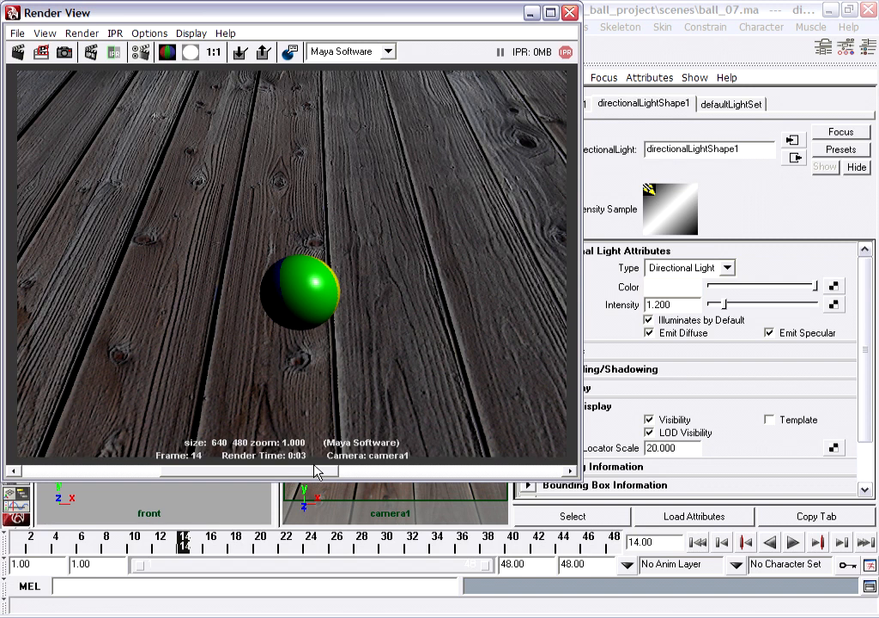
drag(314, 471, 181, 468)
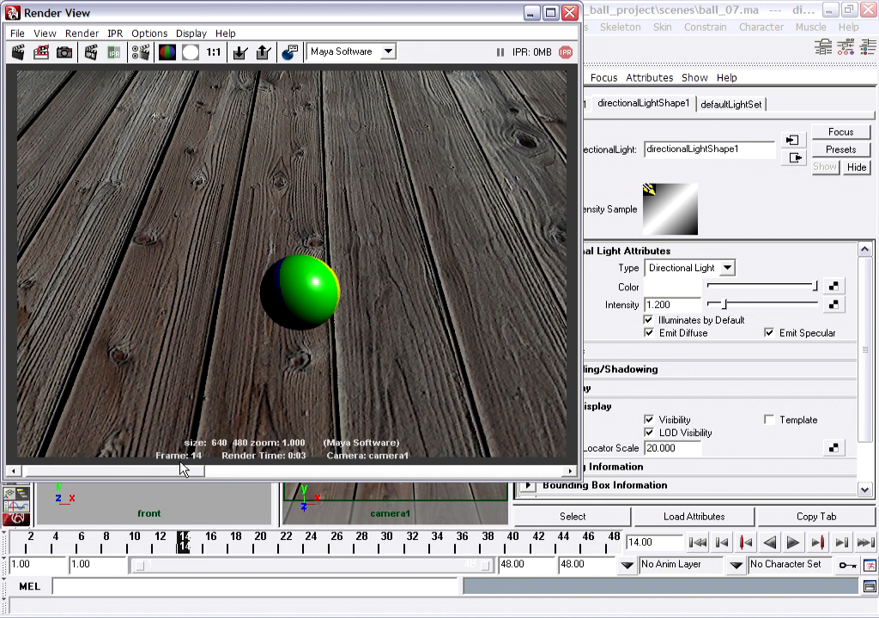
drag(181, 468, 143, 473)
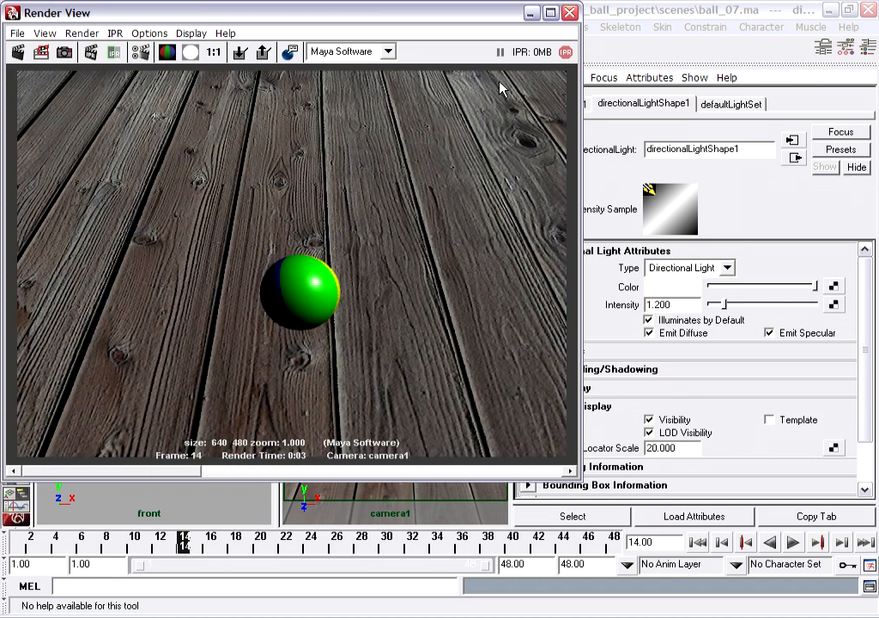
click(531, 14)
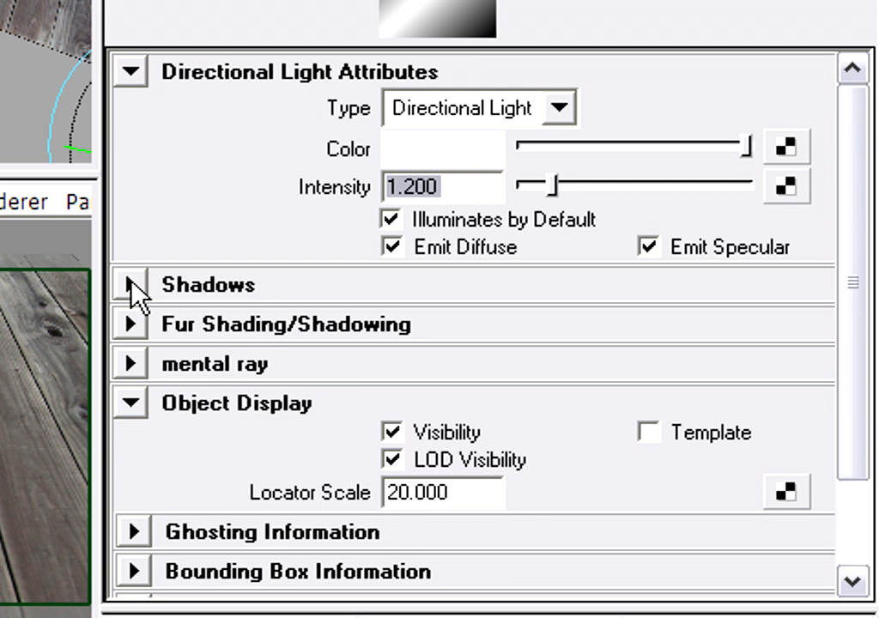
- Expand the directional light's shadow attributes and enable Use Ray Trace Shadows
click(131, 286)
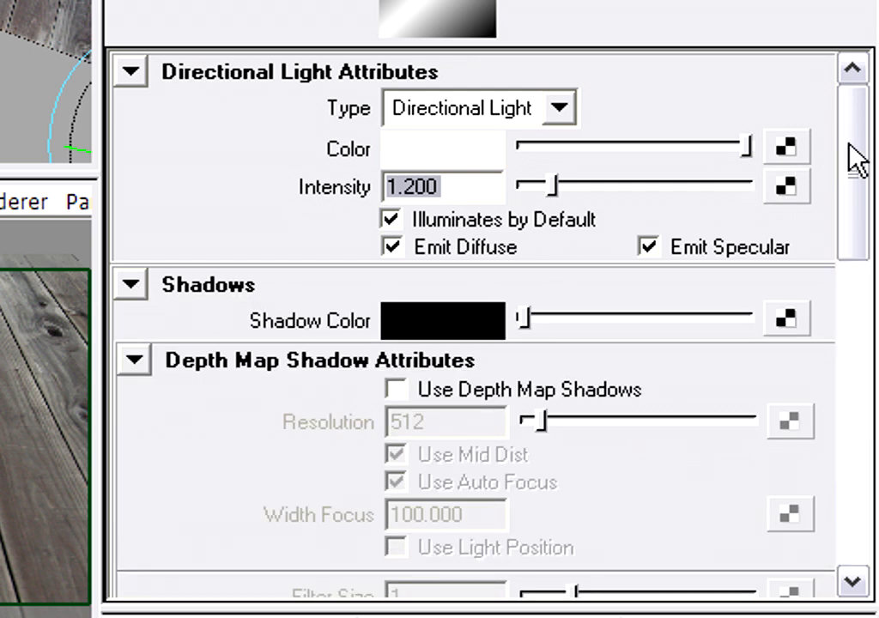
drag(848, 138, 847, 224)
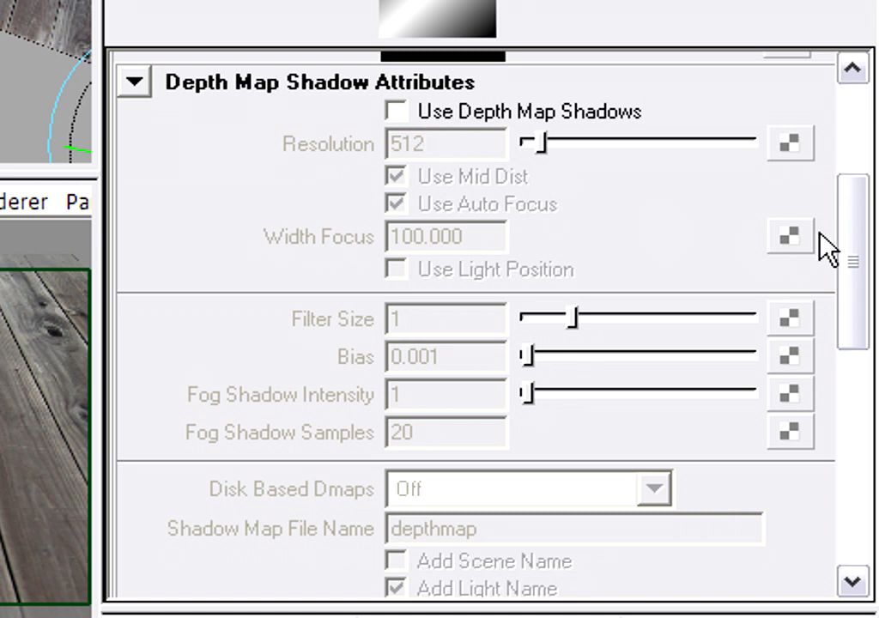
drag(852, 243, 847, 324)
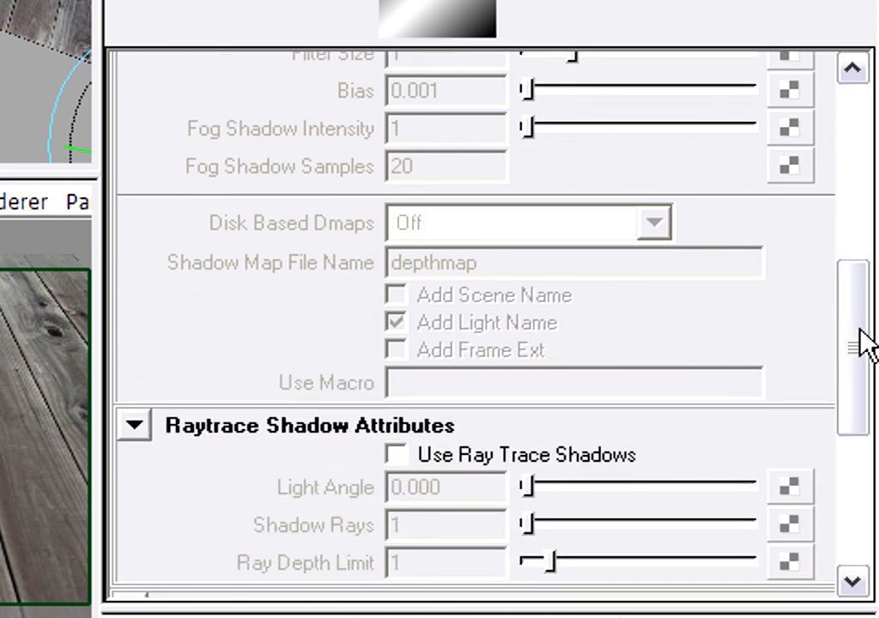
drag(863, 339, 854, 249)
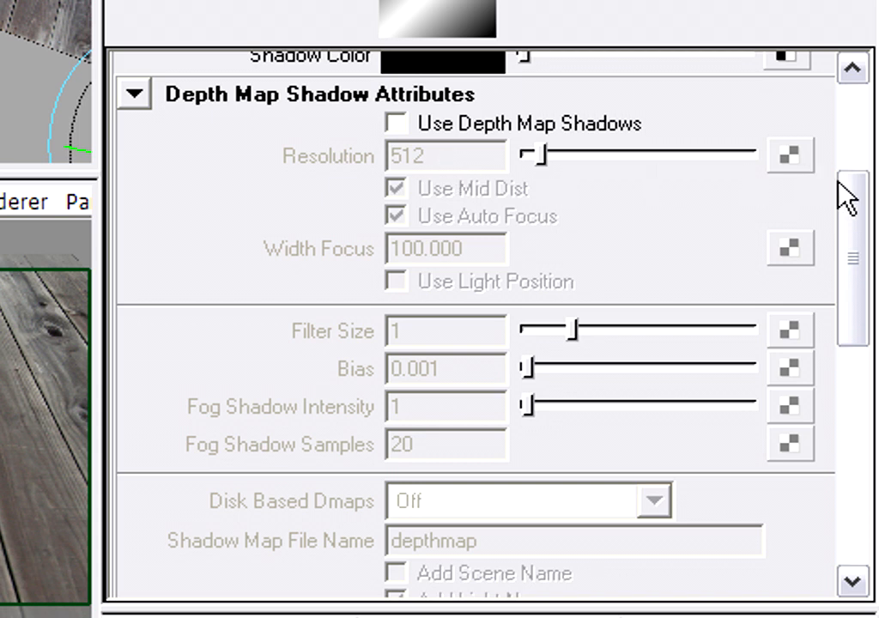
mouse_move(852, 210)
mouse_down()
mouse_move(864, 220)
mouse_move(863, 386)
mouse_up()
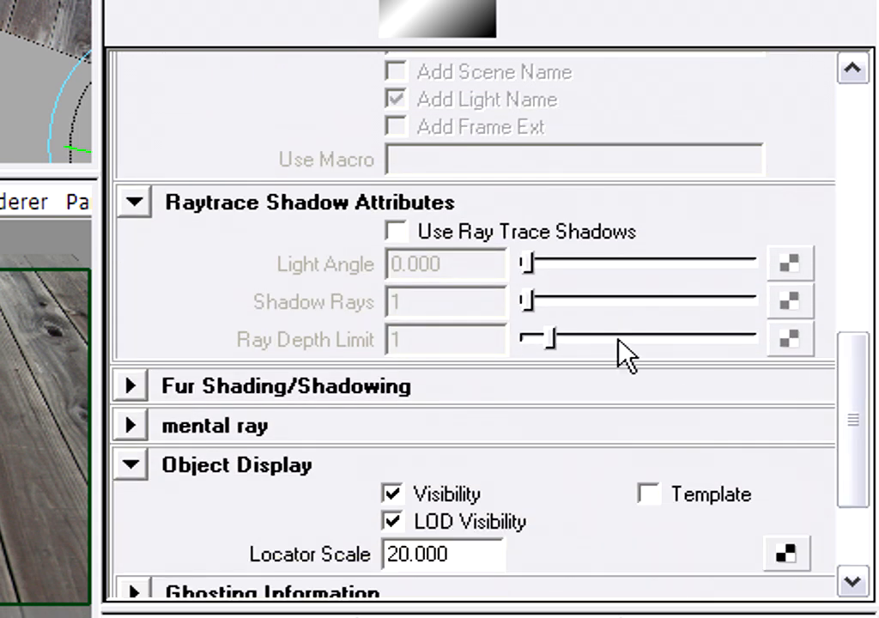
click(397, 234)
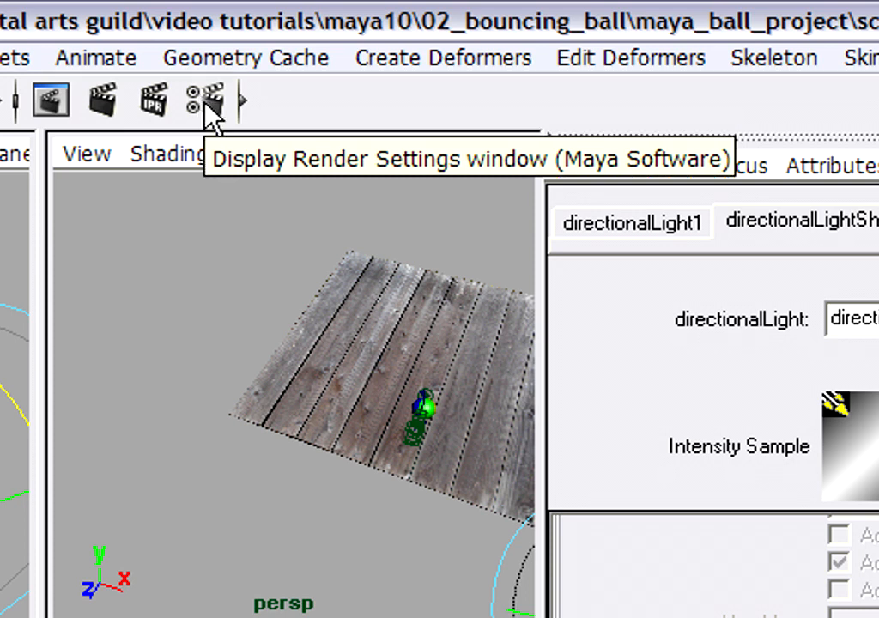
- Open the render settings, expand Raytracing Quality in the Maya Software options and enable Raytracing
click(206, 103)
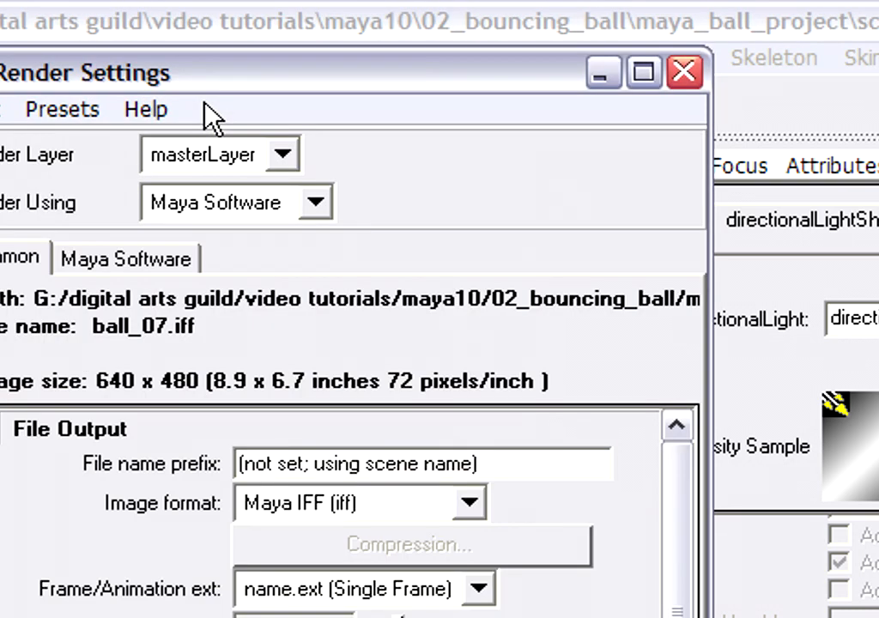
drag(225, 86, 369, 42)
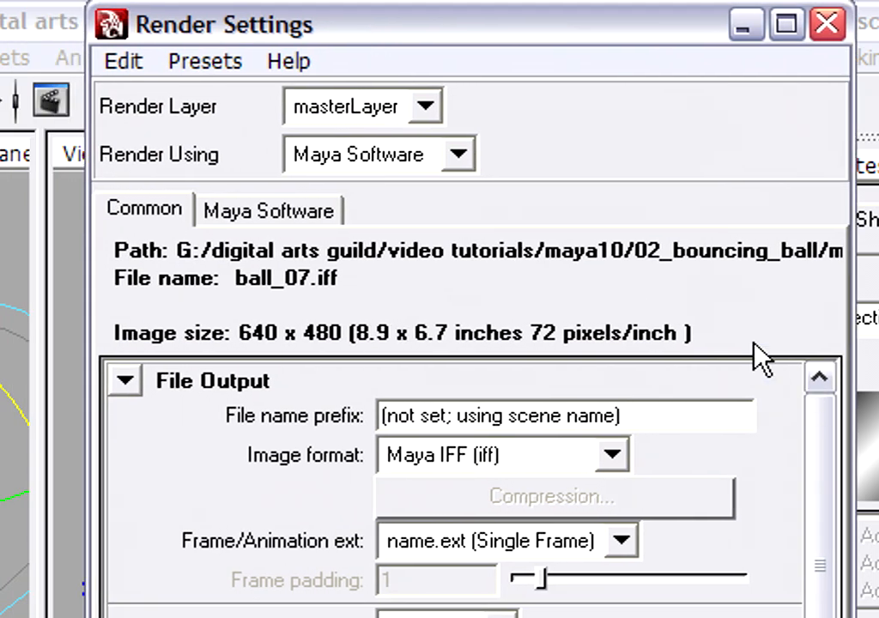
click(272, 211)
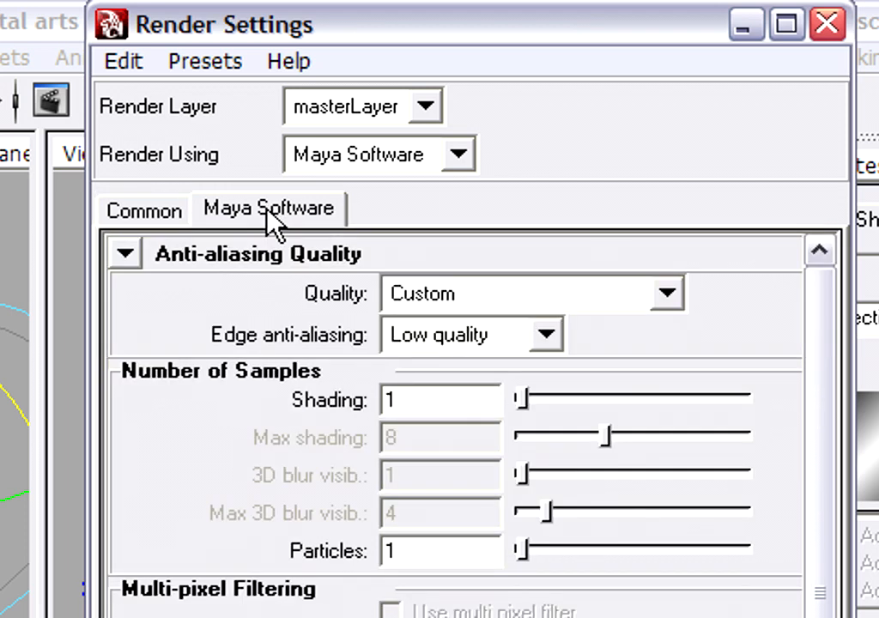
drag(820, 323, 825, 378)
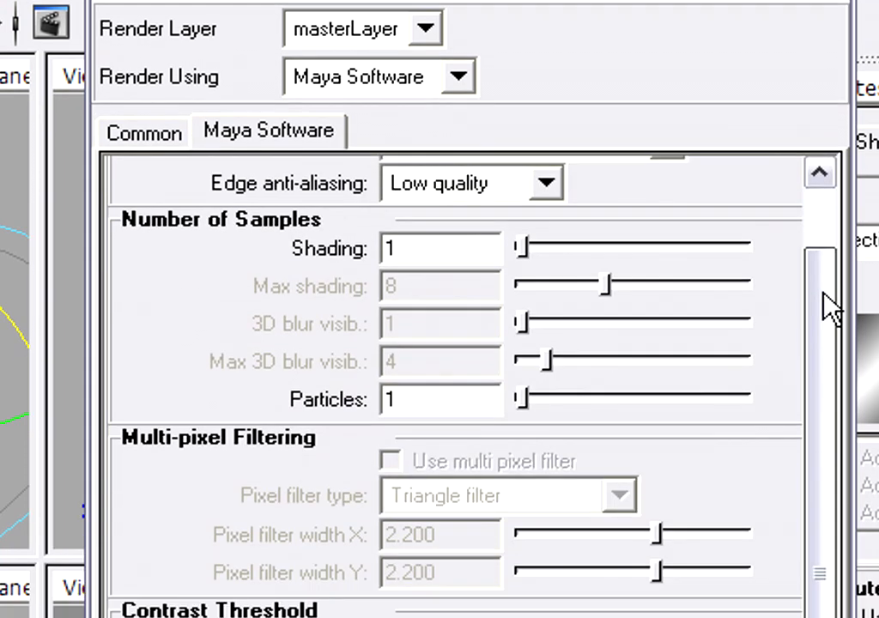
drag(823, 292, 826, 346)
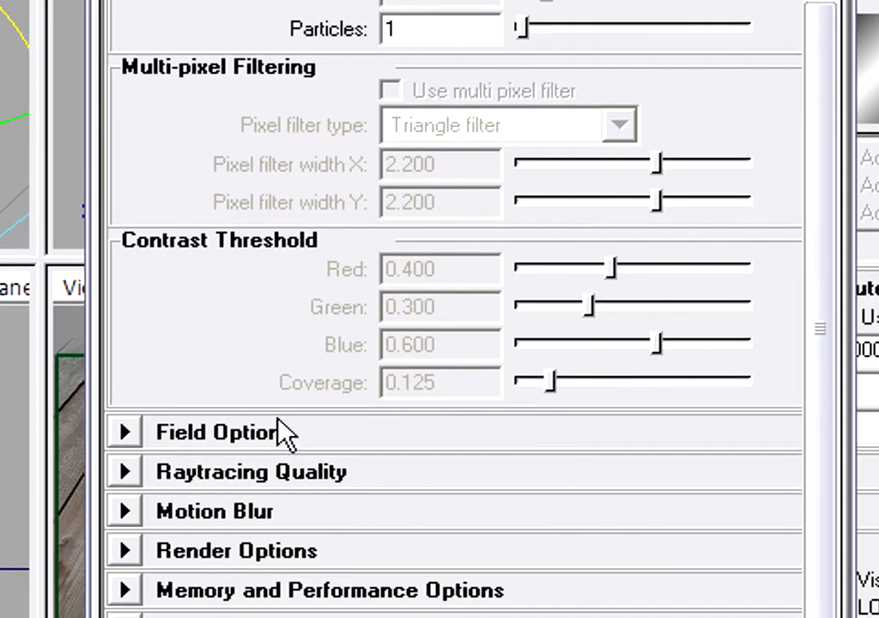
click(135, 474)
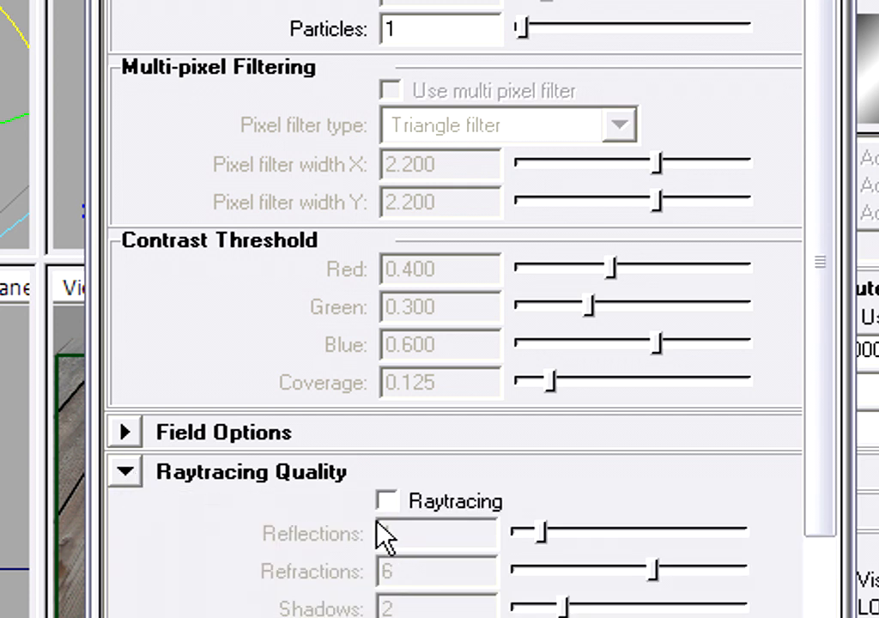
click(407, 501)
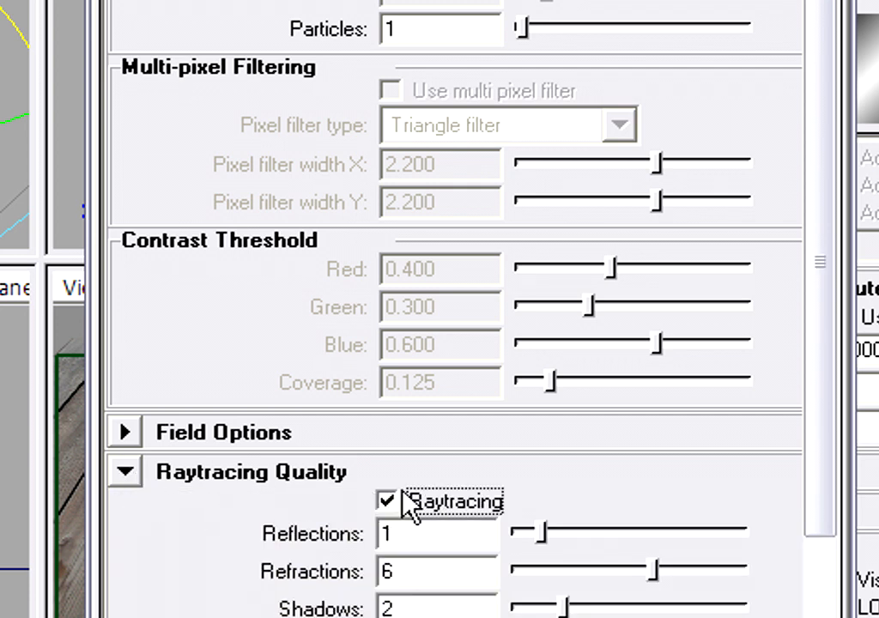
- Set the anti-aliasing quality to Production quality and bring up the Image Size options of the common render settings
drag(818, 394, 861, 258)
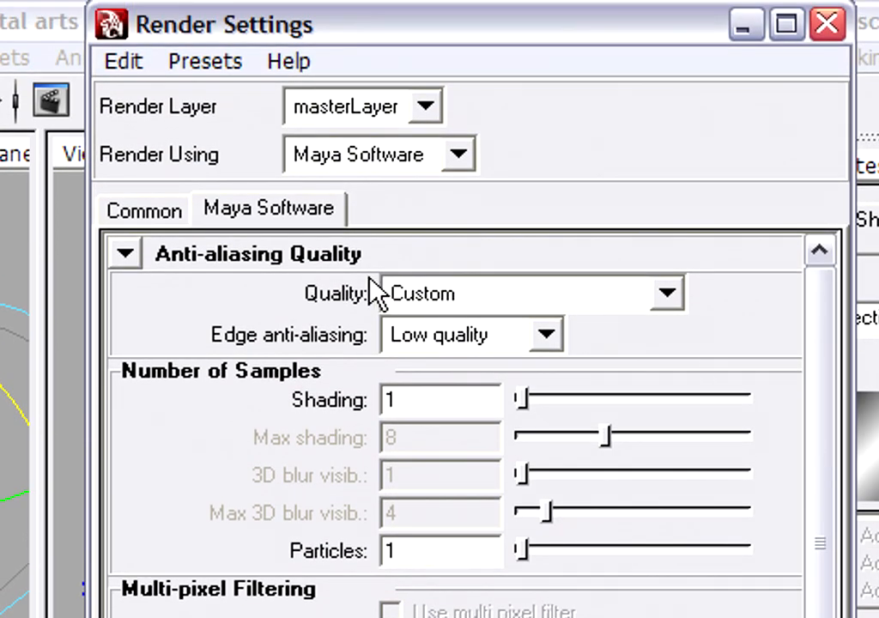
click(625, 310)
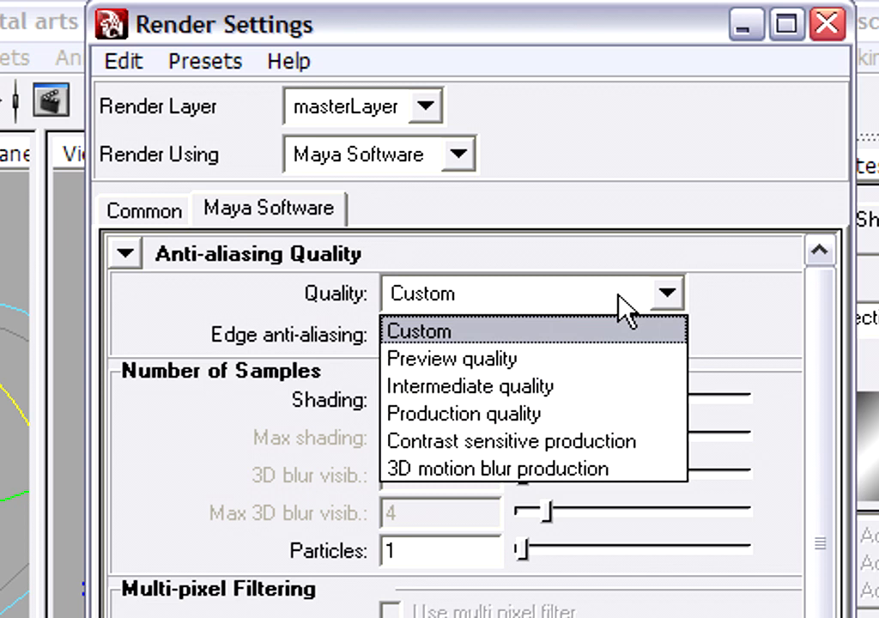
click(571, 417)
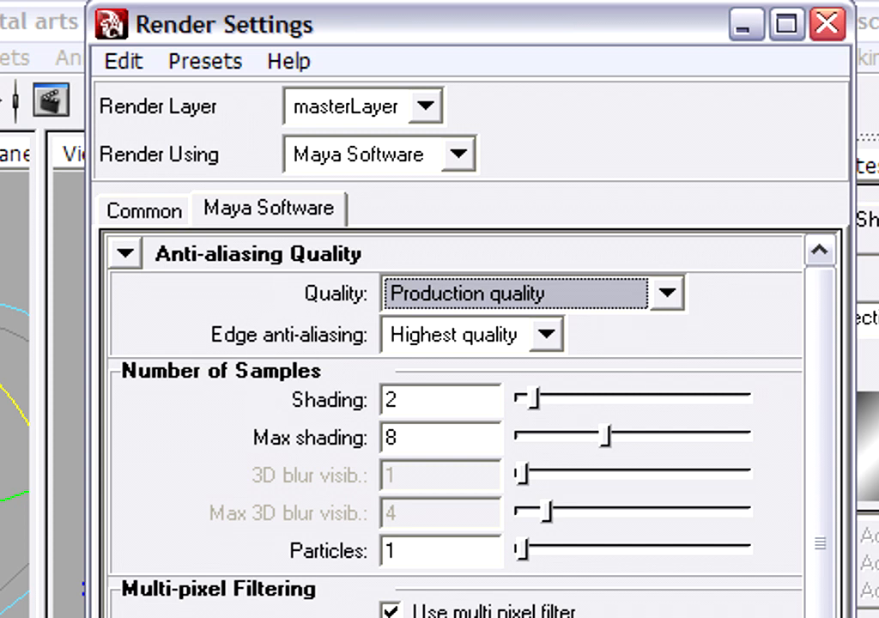
click(146, 211)
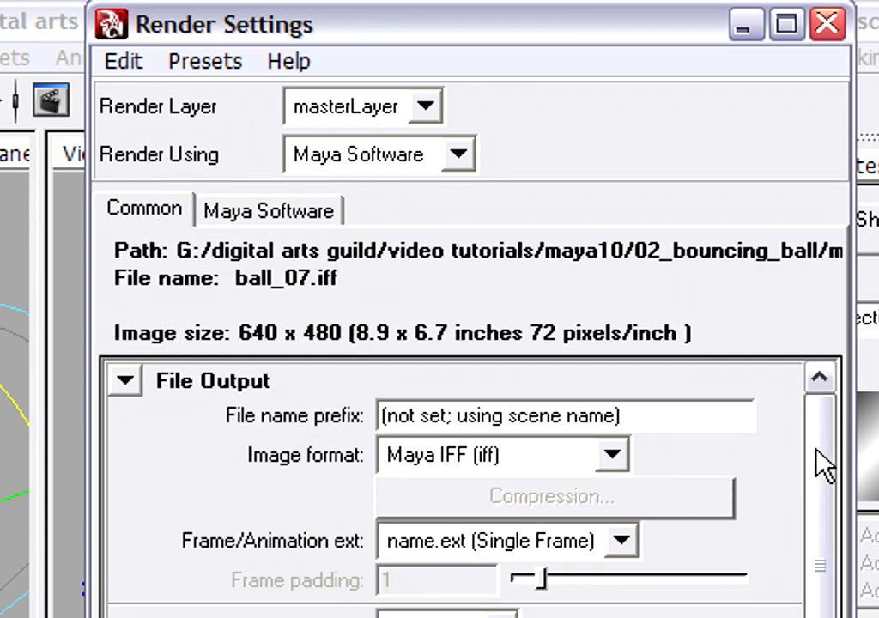
drag(816, 450, 798, 597)
drag(807, 378, 811, 495)
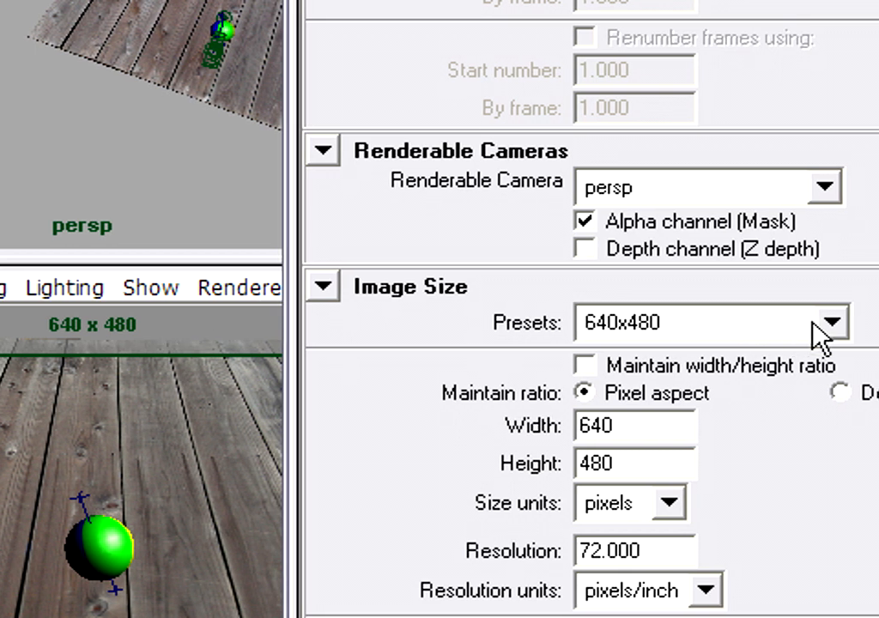
- Try the HD 1080 image size preset and inspect its resolution gate in the camera1 view
click(832, 324)
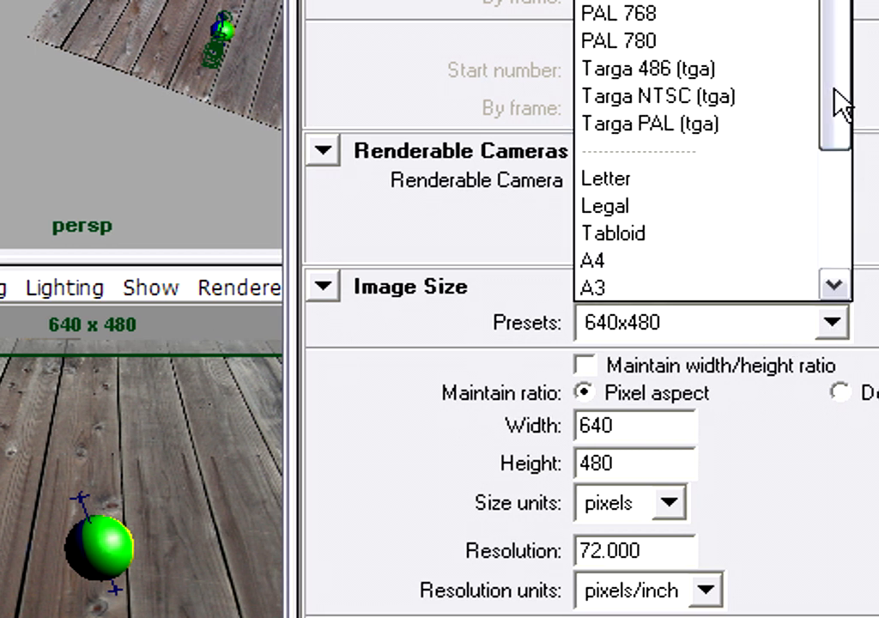
drag(840, 104, 840, 86)
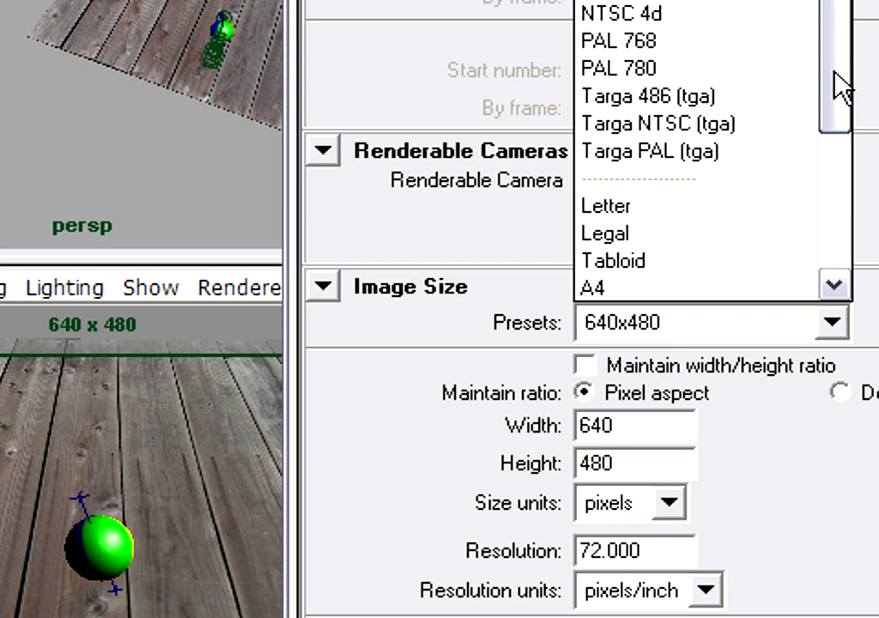
drag(835, 72, 838, 58)
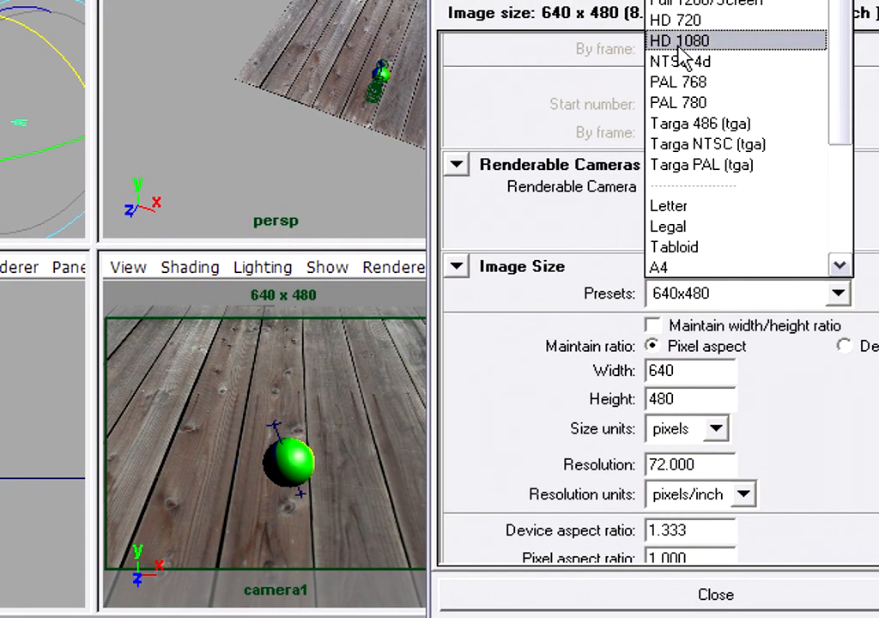
click(729, 40)
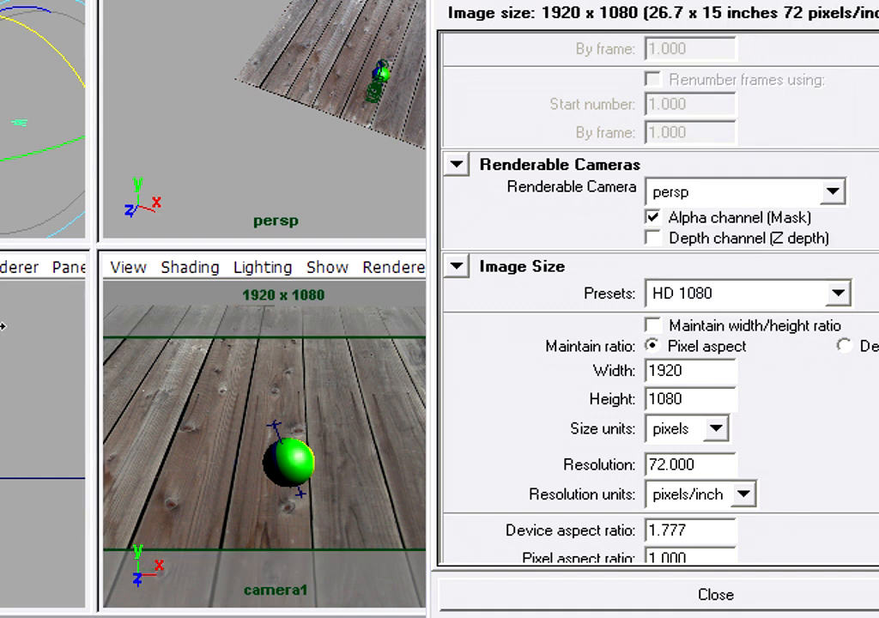
drag(95, 331, 1, 332)
drag(549, 1, 690, 0)
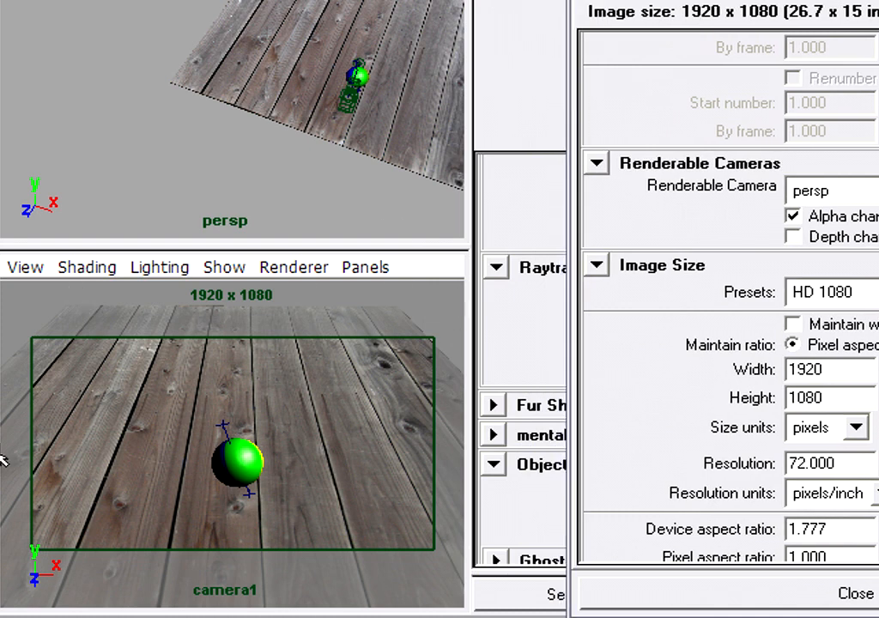
drag(653, 0, 498, 0)
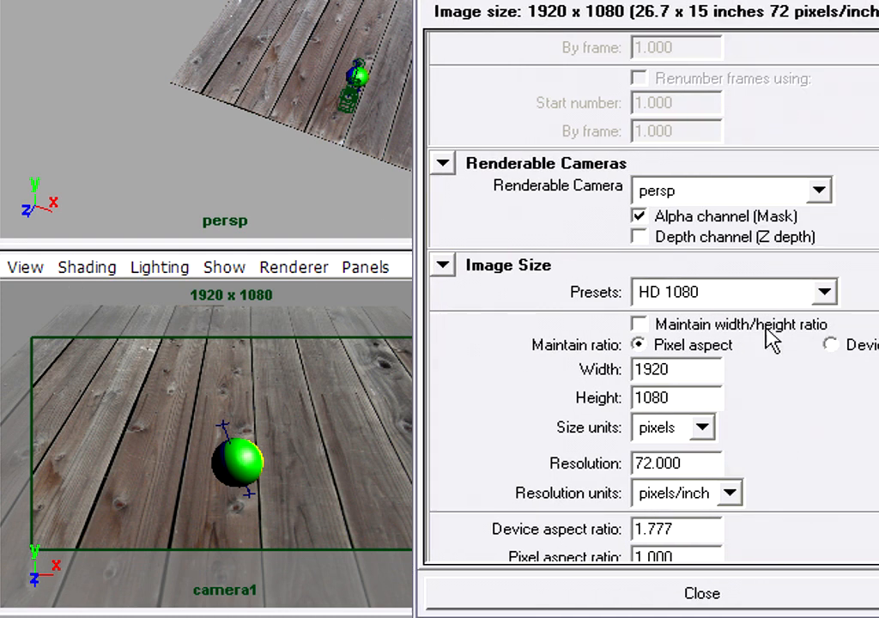
- Set the image size preset to 320x240 and choose camera1 as the renderable camera
click(824, 292)
scroll(755, 337, up, 3)
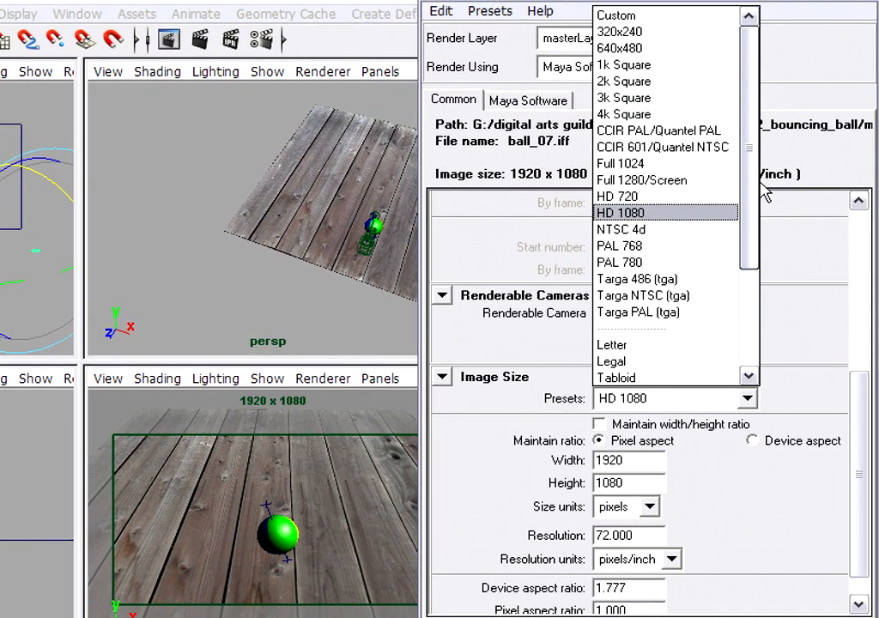
click(667, 34)
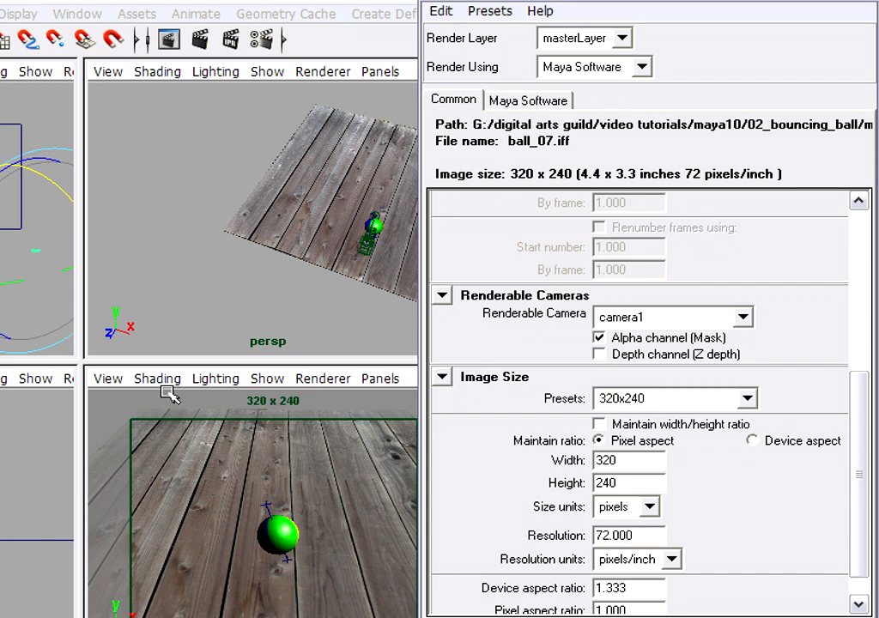
- Make the camera1 view active and render the current frame from it
click(114, 410)
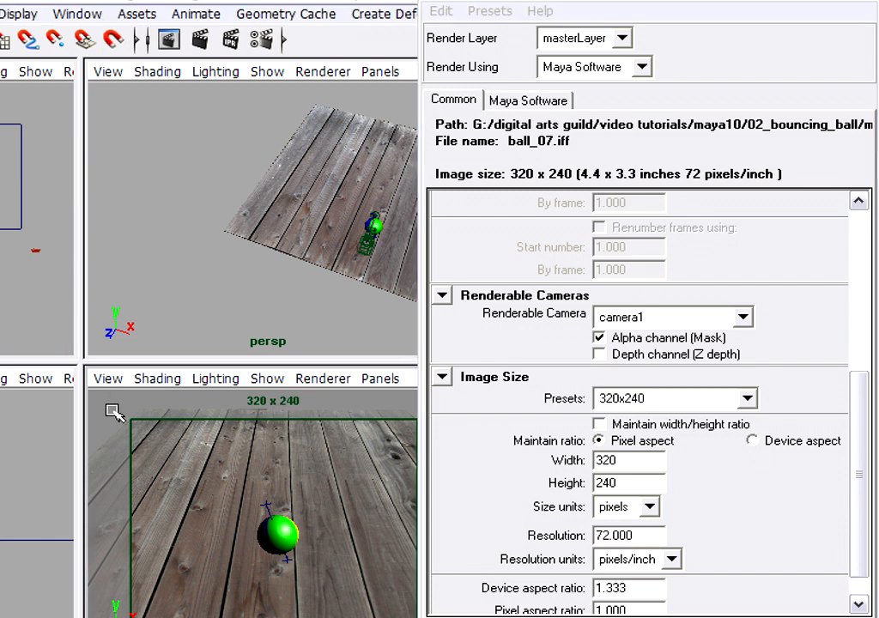
click(200, 39)
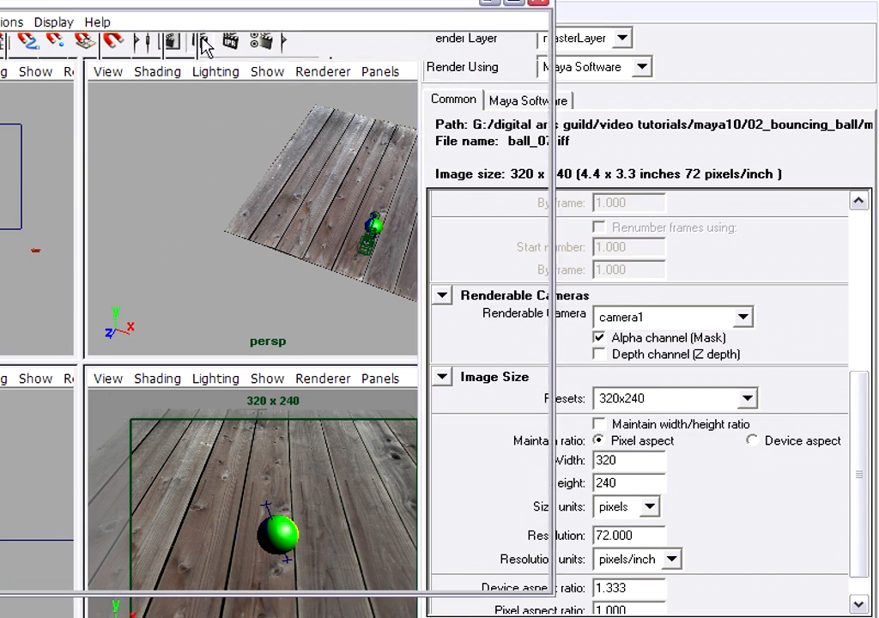